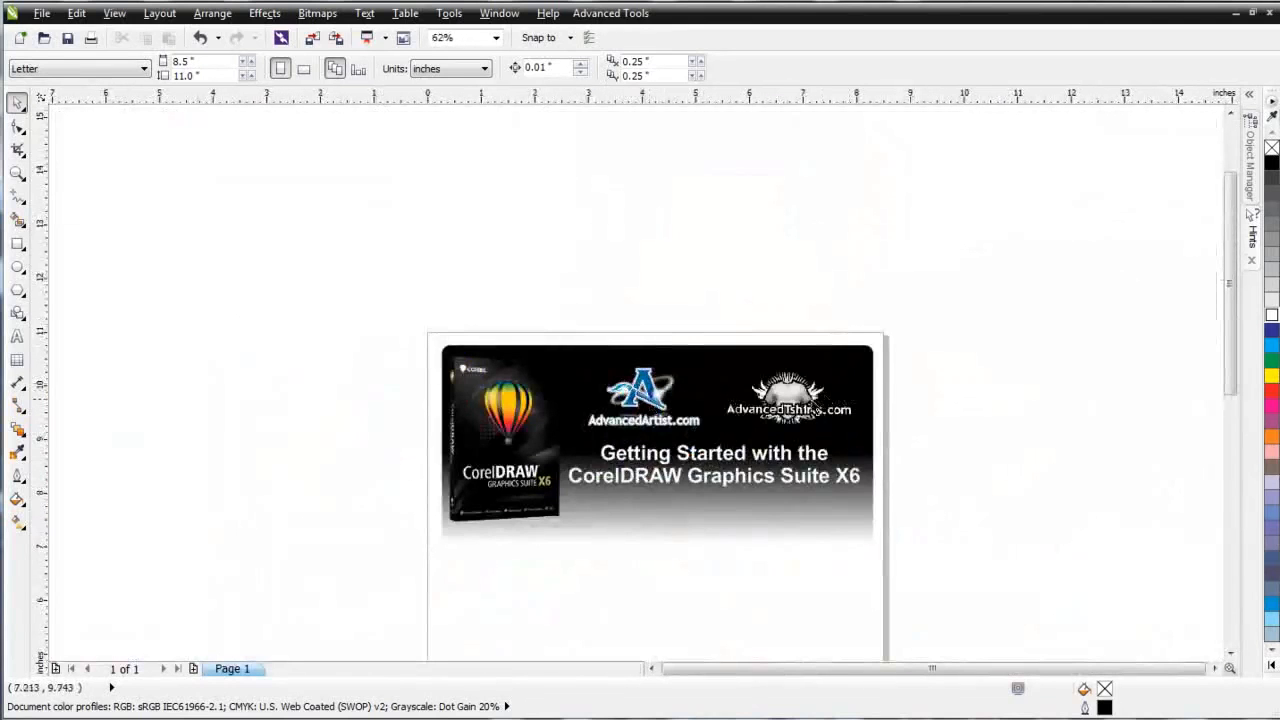
Move the AdvancedTshirts.com logo out of the banner onto the empty desktop area beside the page.
{"action": "left_click", "coordinate": [818, 406]}
{"action": "scroll", "coordinate": [818, 406], "scroll_direction": "down", "scroll_amount": 1}
{"action": "left_click_drag", "start_coordinate": [630, 383], "coordinate": [1012, 386]}
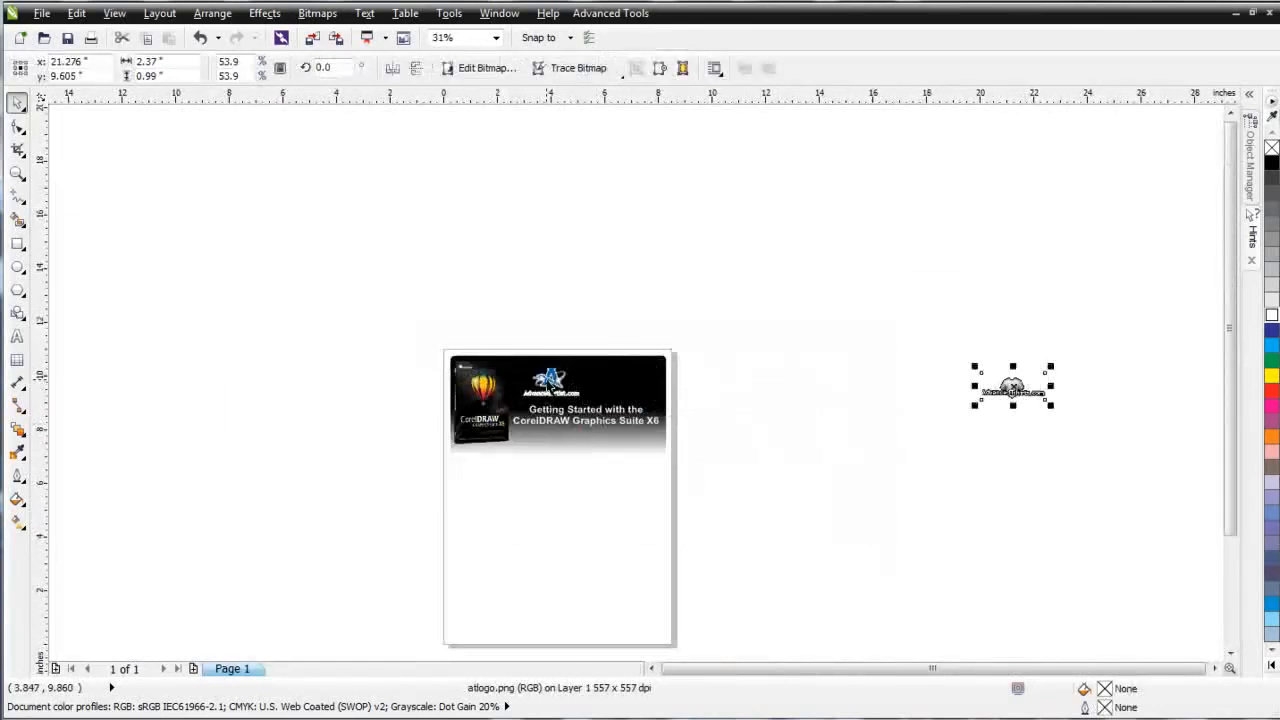
Examine the AdvancedArtist.com logo and the relocated AdvancedTshirts.com logo closely at several magnifications.
{"action": "scroll", "coordinate": [548, 385], "scroll_direction": "up", "scroll_amount": 8}
{"action": "scroll", "coordinate": [686, 413], "scroll_direction": "down", "scroll_amount": 2}
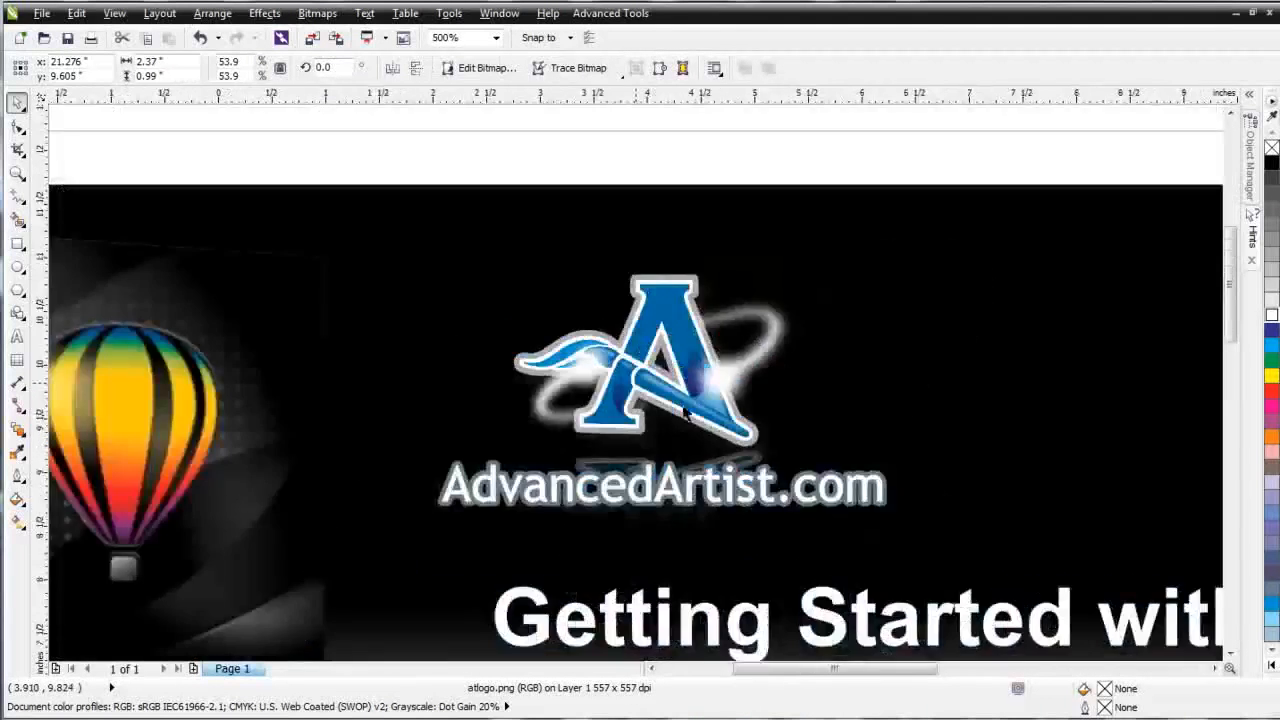
{"action": "scroll", "coordinate": [638, 384], "scroll_direction": "down", "scroll_amount": 2}
{"action": "scroll", "coordinate": [1120, 393], "scroll_direction": "up", "scroll_amount": 3}
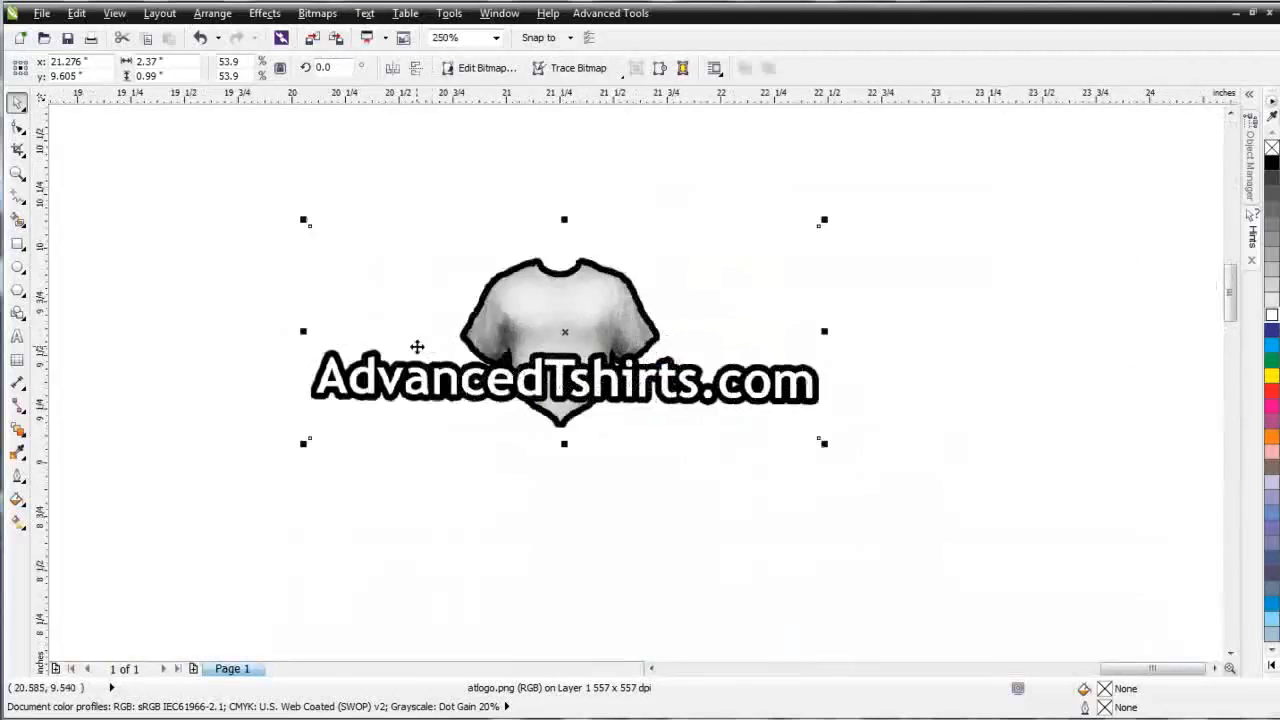
{"action": "scroll", "coordinate": [417, 346], "scroll_direction": "up", "scroll_amount": 2}
{"action": "scroll", "coordinate": [918, 410], "scroll_direction": "up", "scroll_amount": 2}
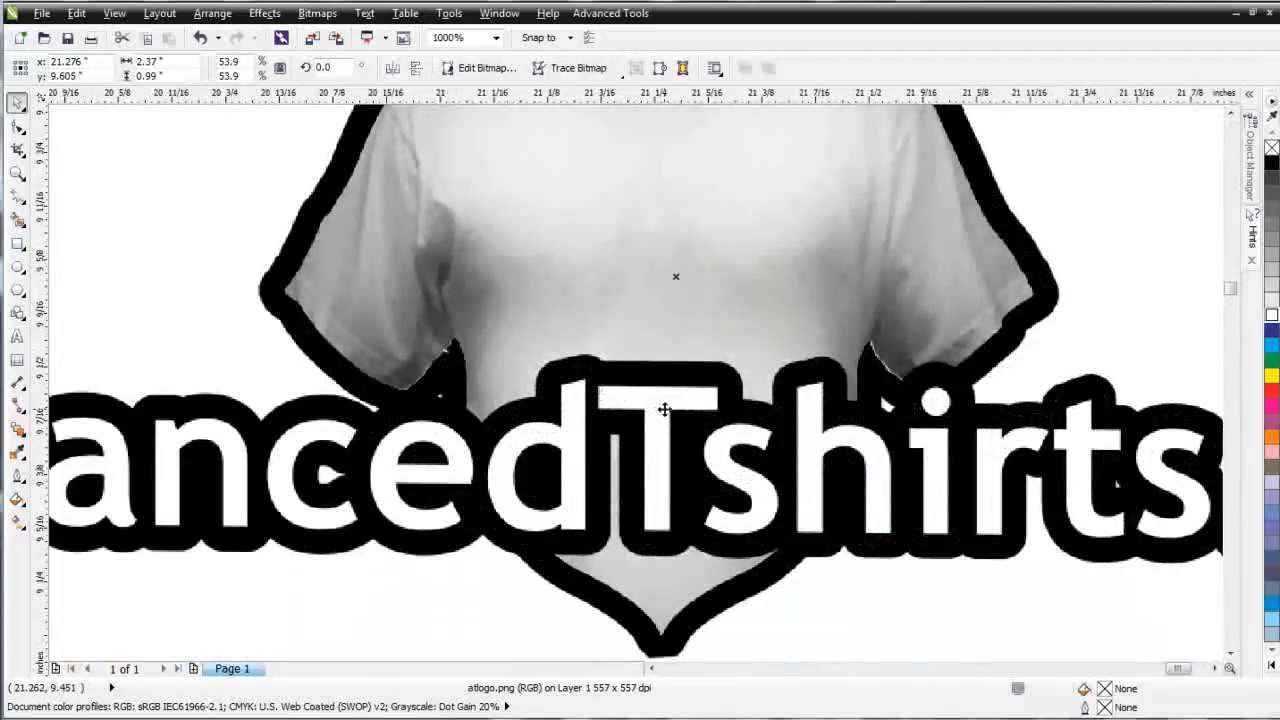
{"action": "scroll", "coordinate": [663, 409], "scroll_direction": "down", "scroll_amount": 4}
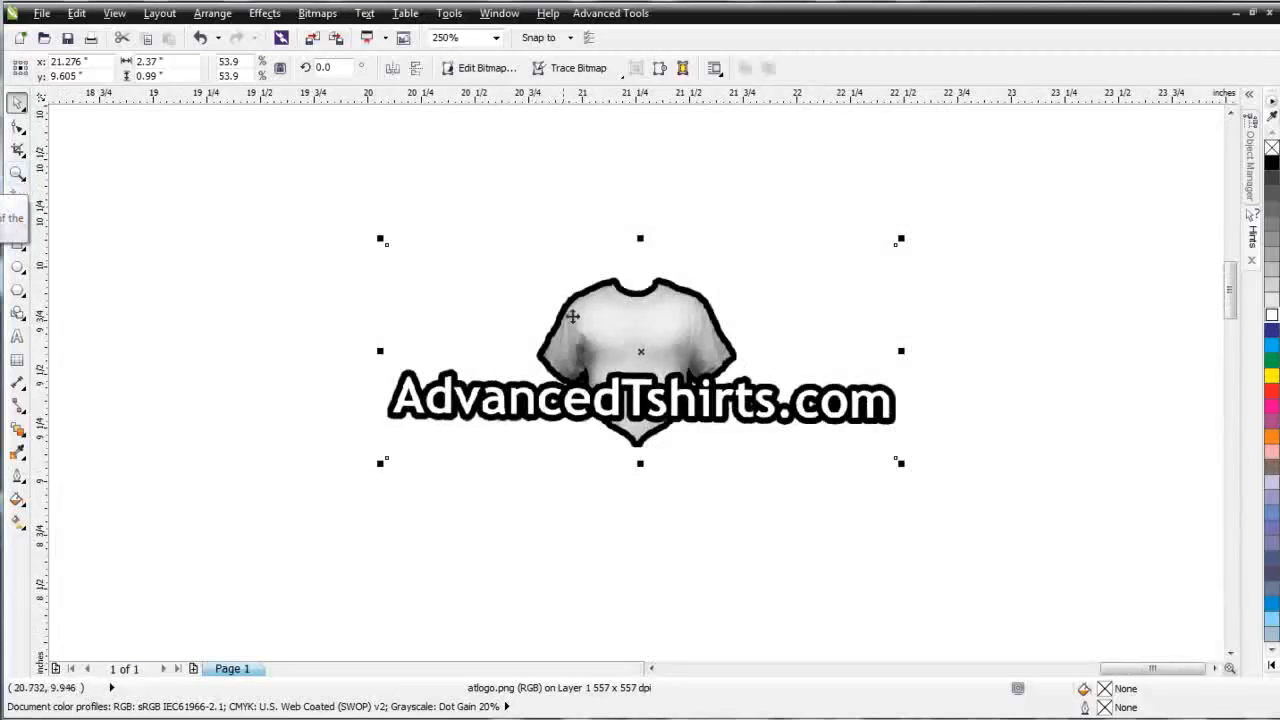
{"action": "scroll", "coordinate": [665, 362], "scroll_direction": "down", "scroll_amount": 2}
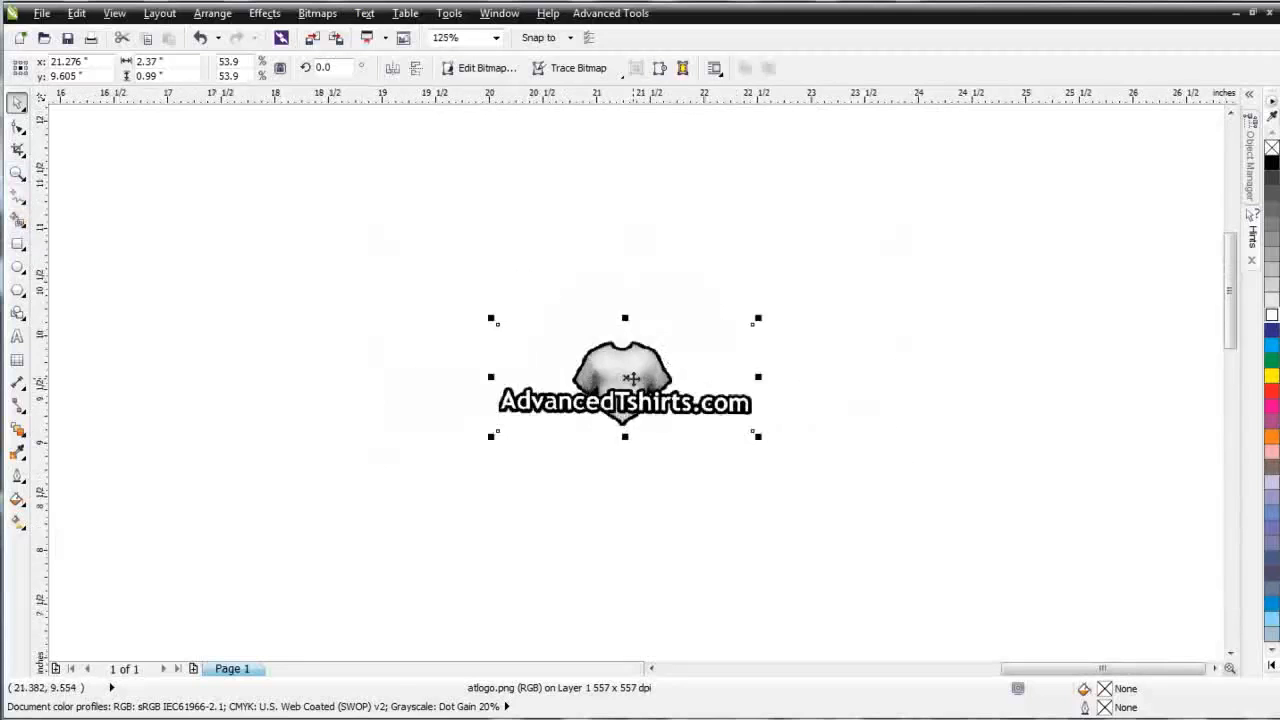
Move the AdvancedTshirts.com logo back onto the black banner beside the AdvancedArtist.com logo.
{"action": "left_click_drag", "start_coordinate": [651, 377], "coordinate": [439, 327]}
{"action": "scroll", "coordinate": [439, 327], "scroll_direction": "down", "scroll_amount": 4}
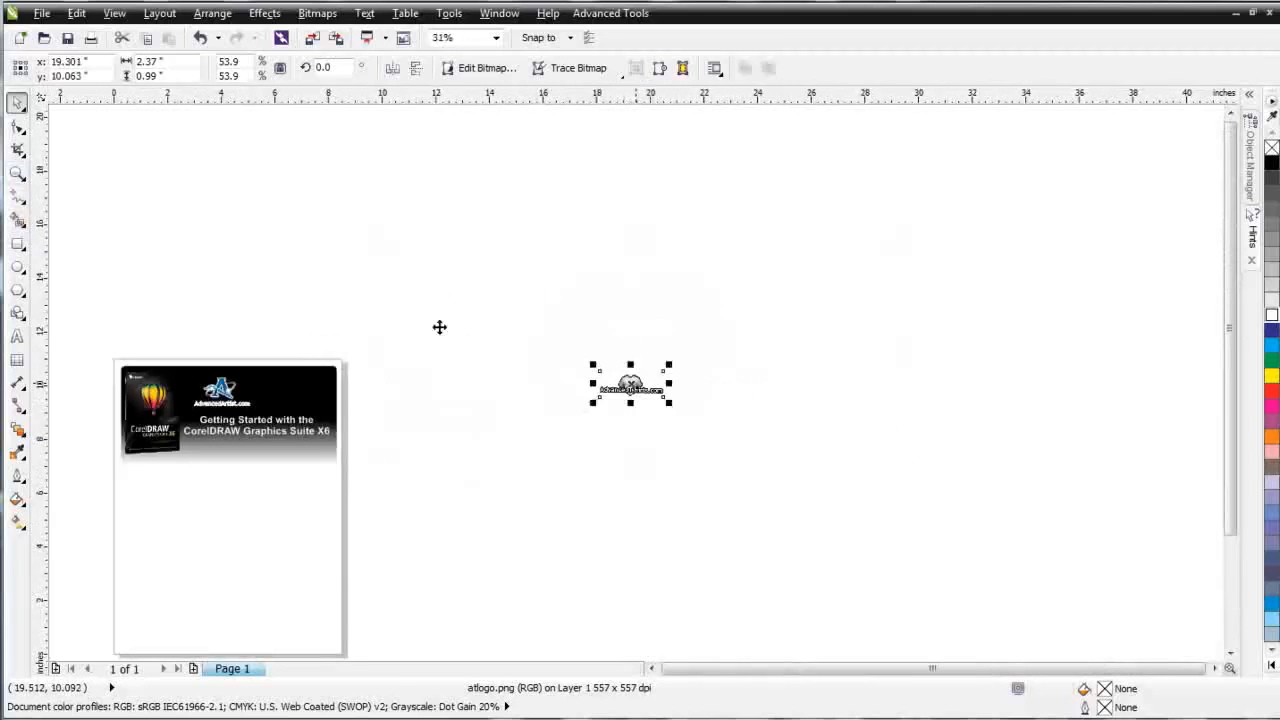
{"action": "left_click_drag", "start_coordinate": [638, 386], "coordinate": [298, 394]}
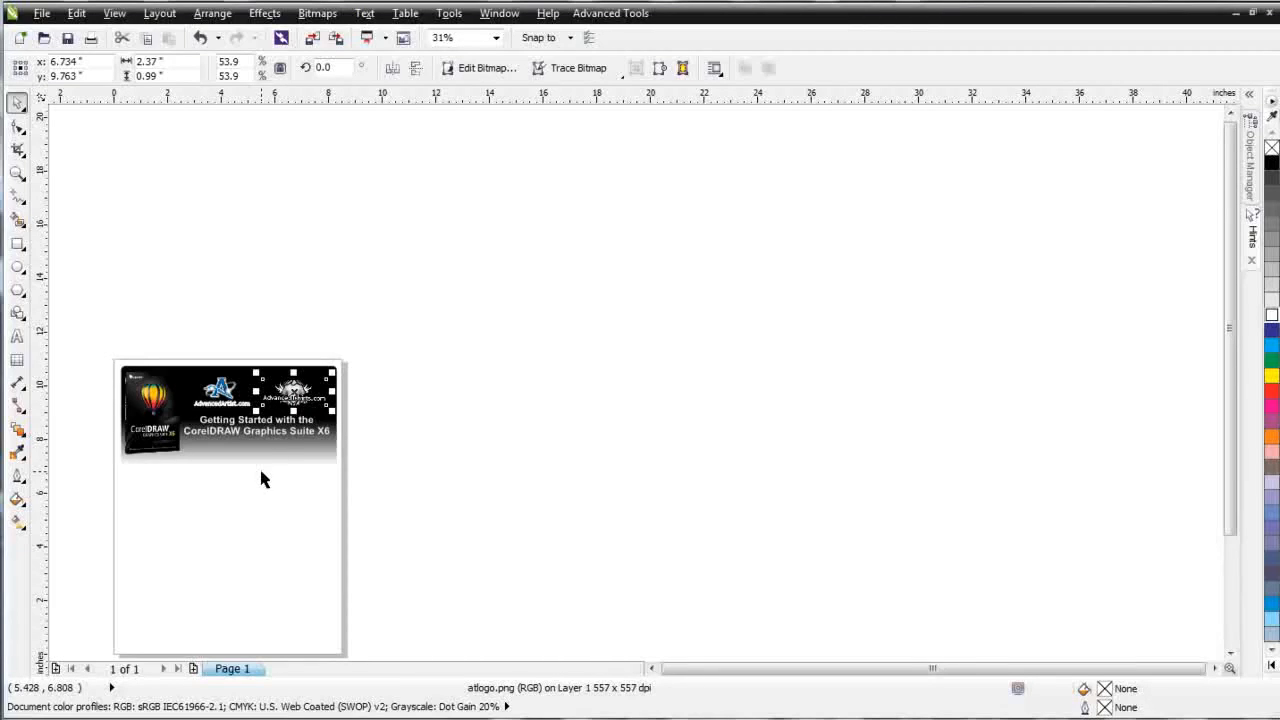
Deselect all snap modes in the Snap to Objects options and apply the change.
{"action": "scroll", "coordinate": [311, 402], "scroll_direction": "up", "scroll_amount": 1}
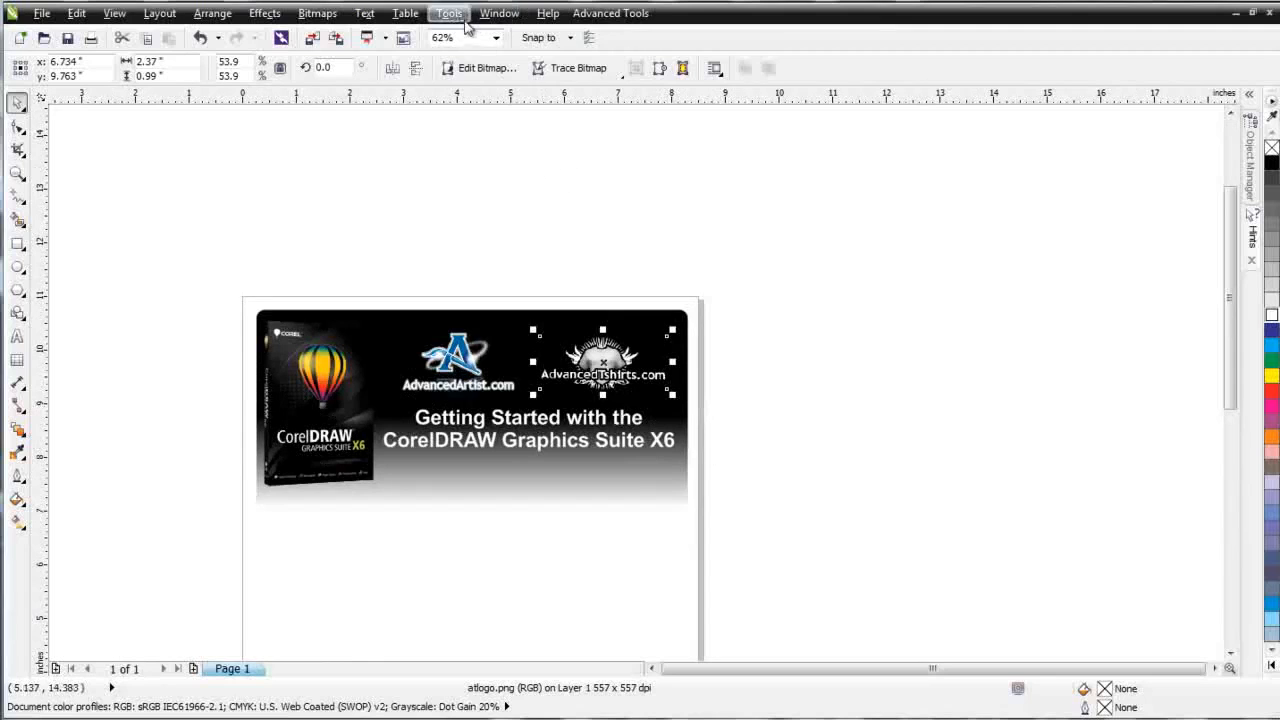
{"action": "left_click", "coordinate": [452, 16]}
{"action": "left_click", "coordinate": [472, 33]}
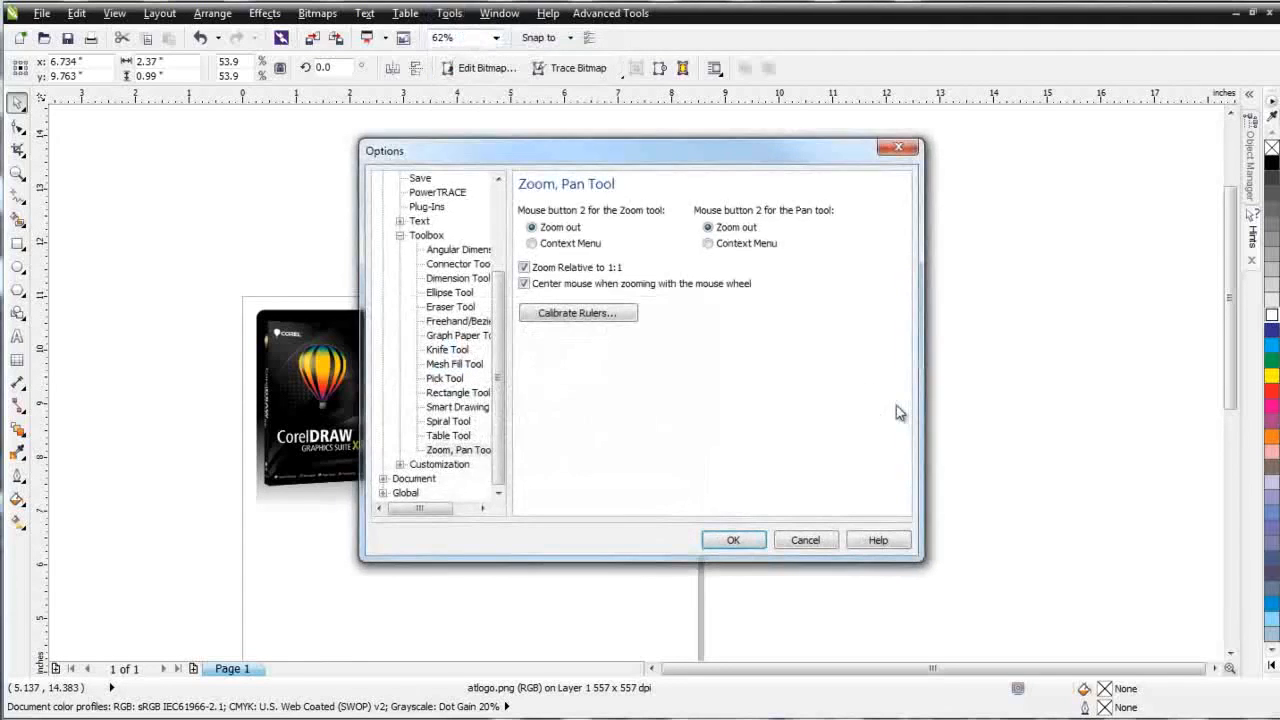
{"action": "left_click", "coordinate": [400, 236]}
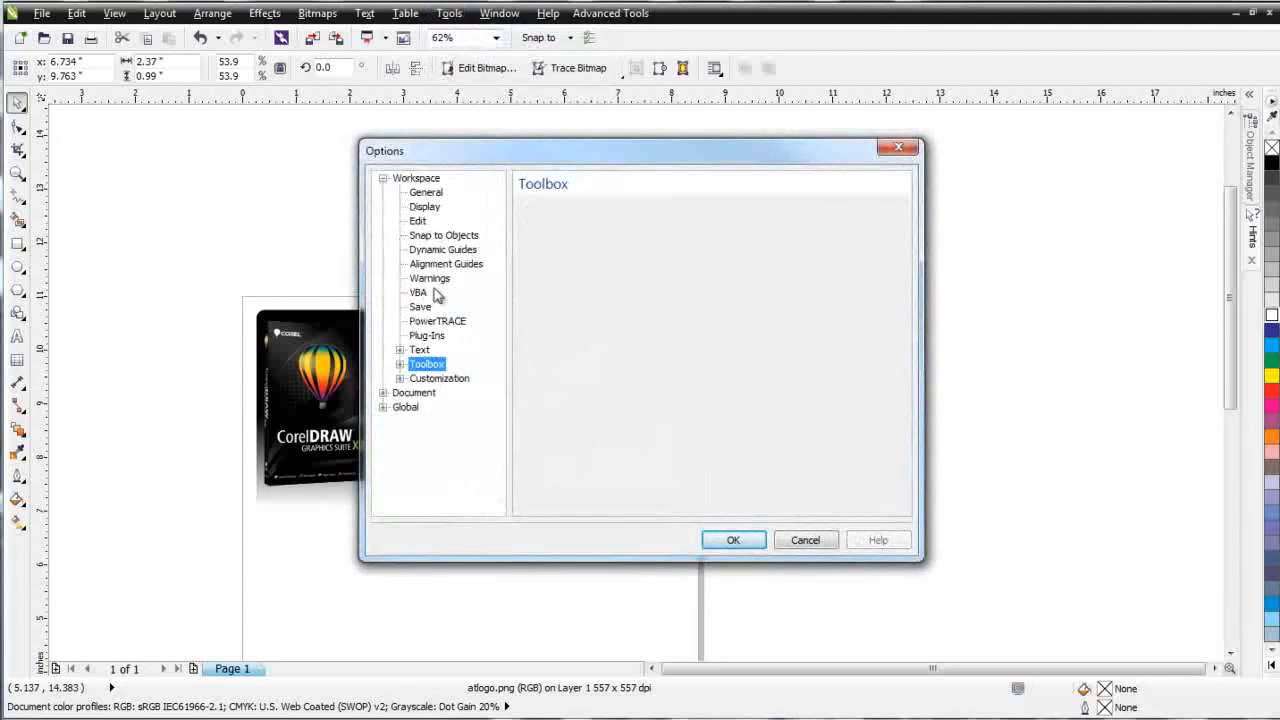
{"action": "left_click", "coordinate": [438, 236]}
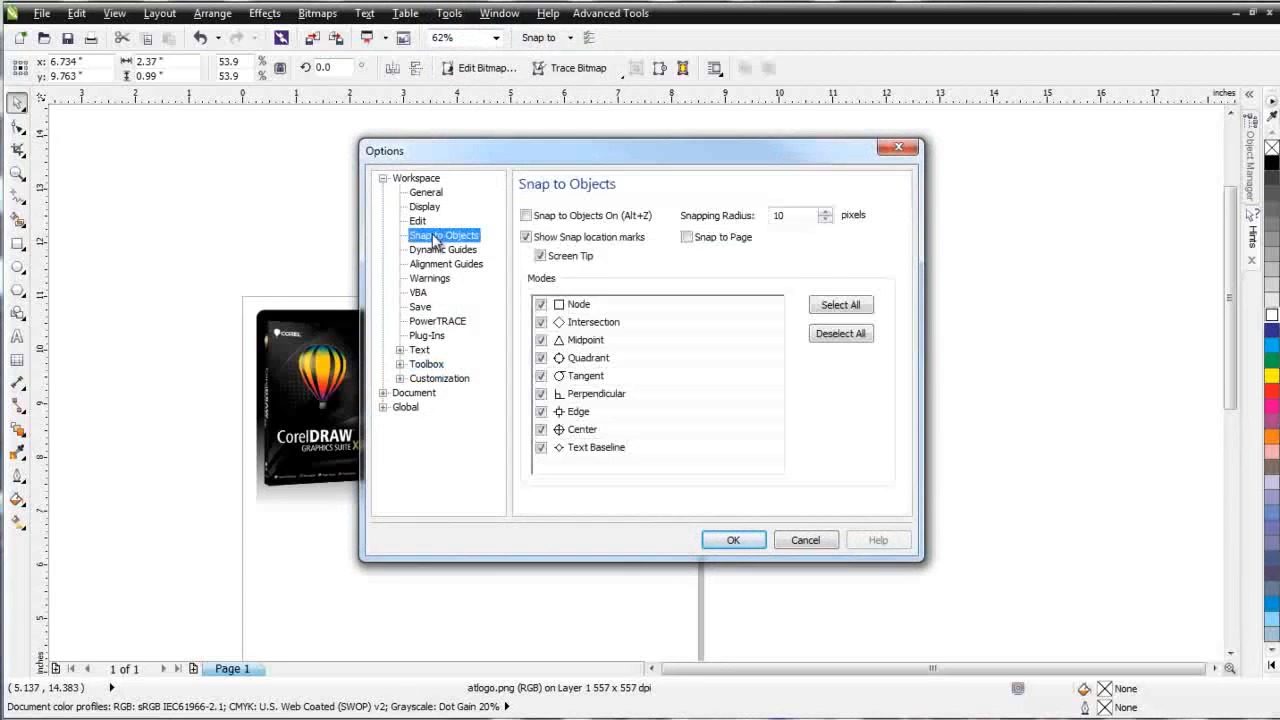
{"action": "left_click", "coordinate": [855, 334]}
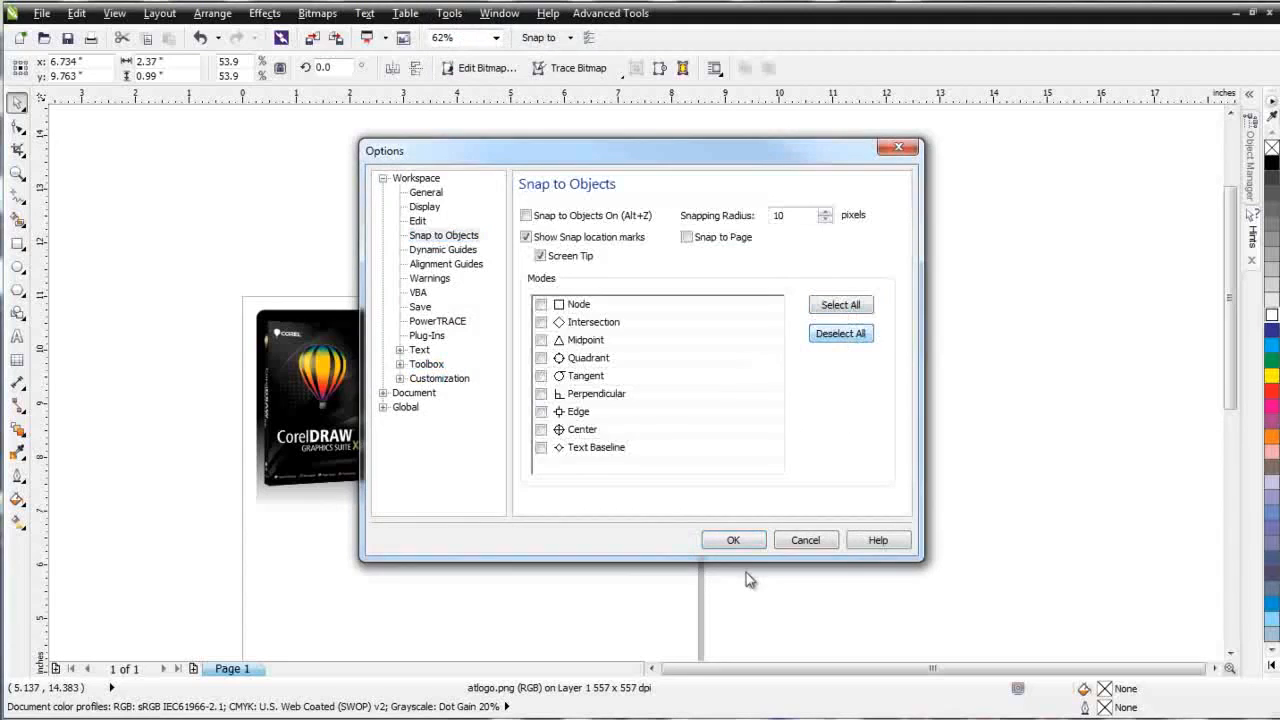
{"action": "left_click", "coordinate": [743, 540]}
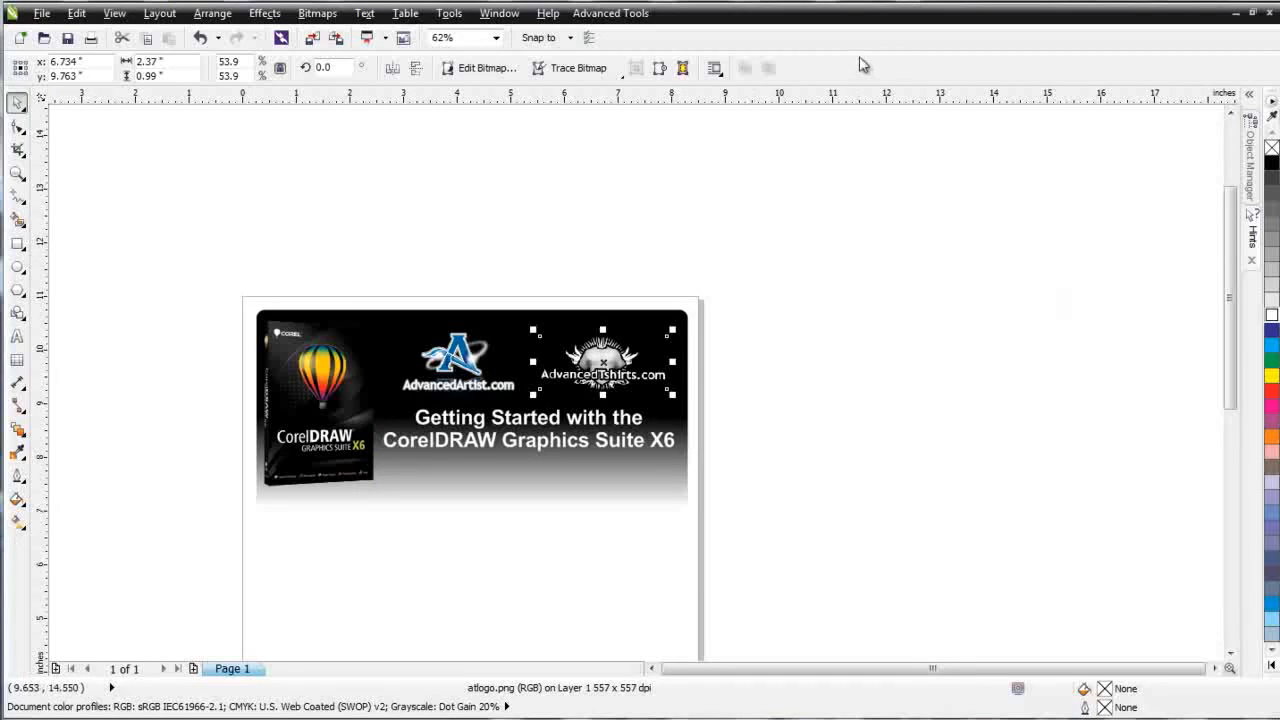
Unlock the toolbars, and float the toolbox over the drawing before docking it back in its original place.
{"action": "right_click", "coordinate": [884, 76]}
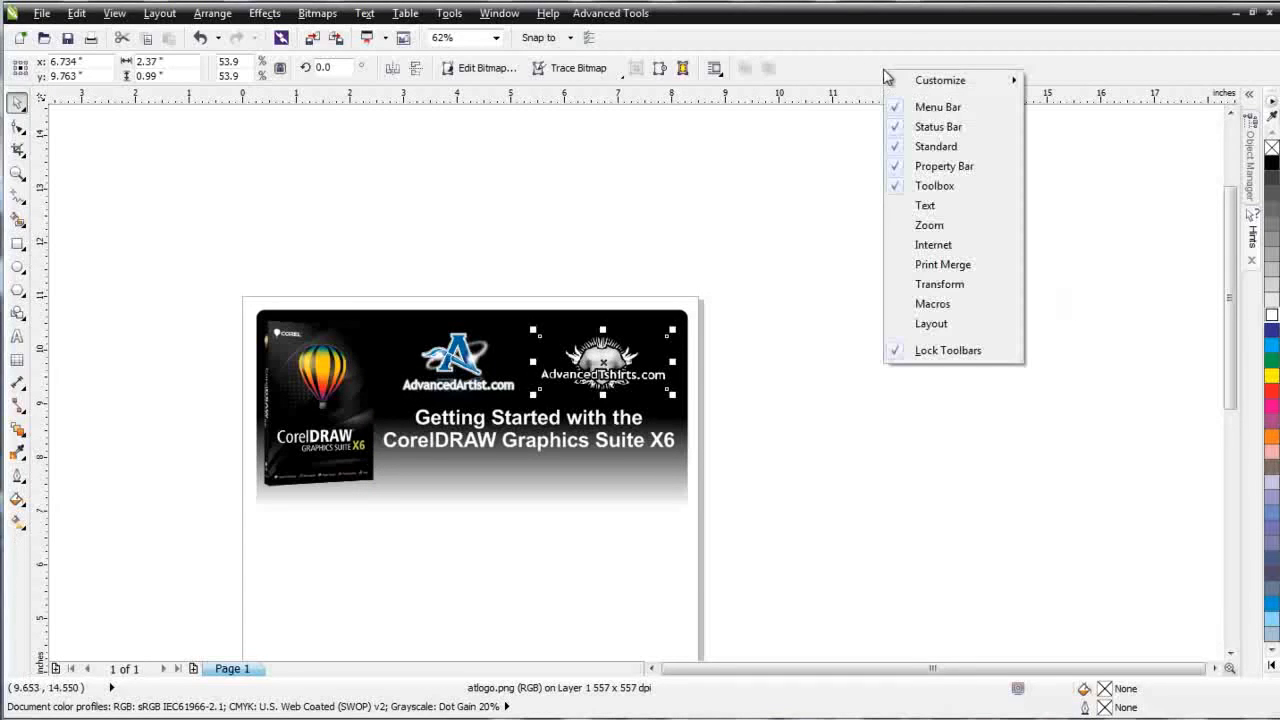
{"action": "left_click", "coordinate": [967, 352]}
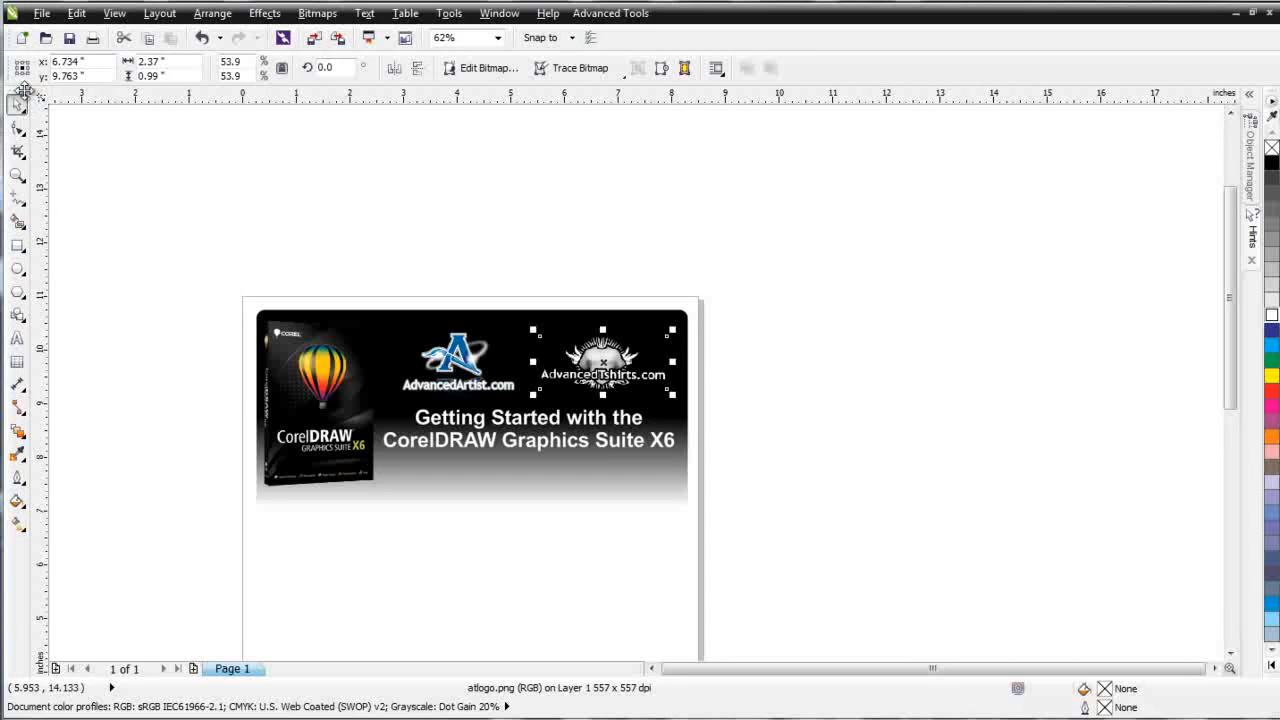
{"action": "left_click_drag", "start_coordinate": [24, 90], "coordinate": [229, 210]}
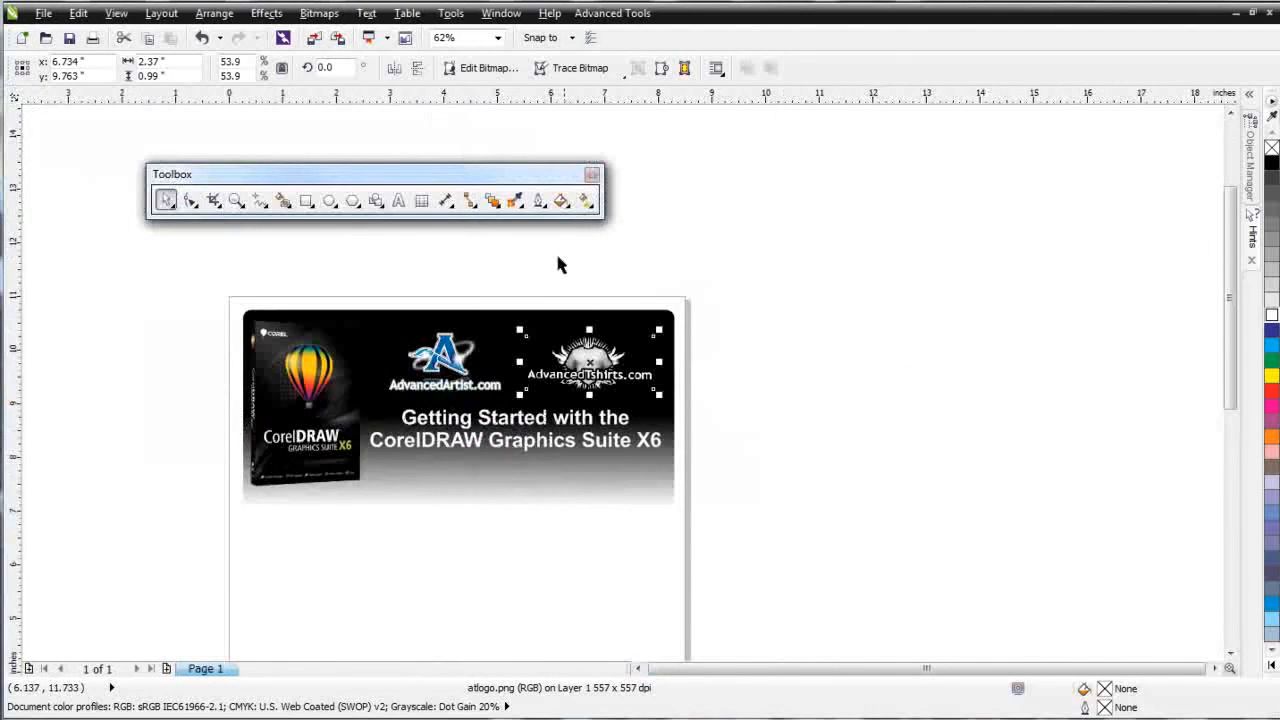
{"action": "left_click_drag", "start_coordinate": [476, 183], "coordinate": [18, 100]}
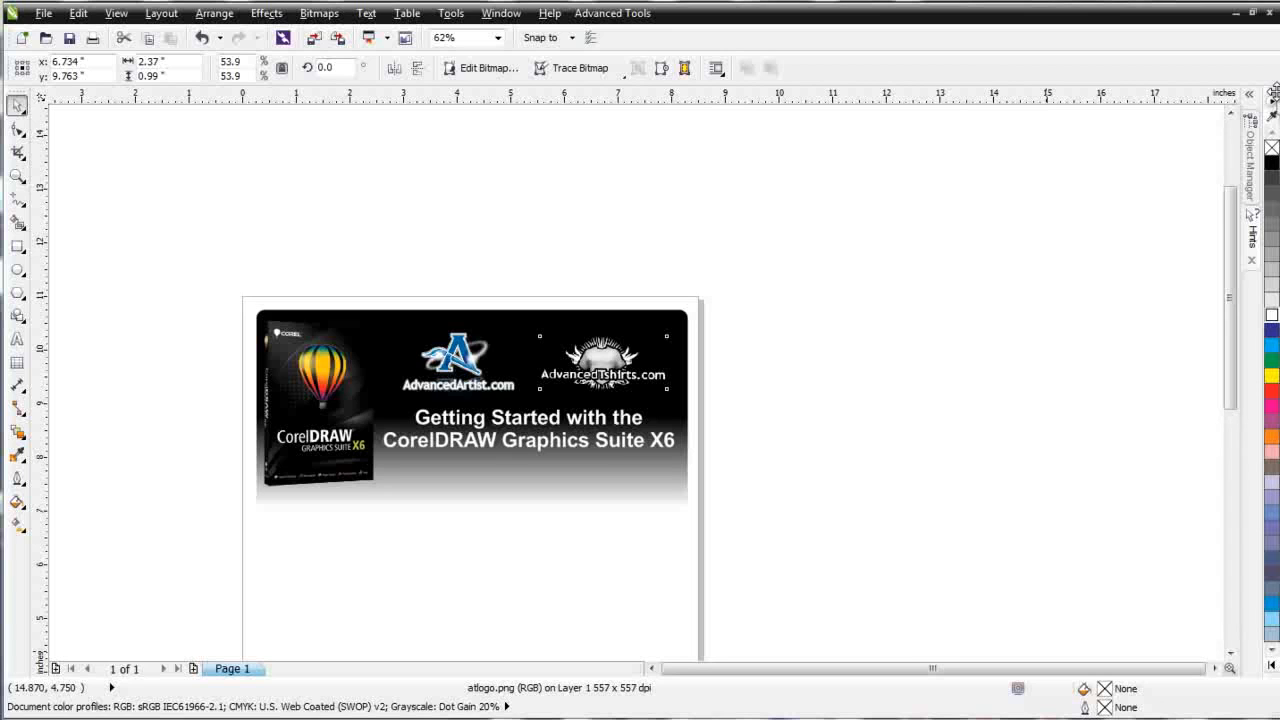
Undock the CMYK palette, try it above the status bar and as a smaller floating window, and restore its original vertical dock.
{"action": "left_click_drag", "start_coordinate": [1272, 118], "coordinate": [1063, 288]}
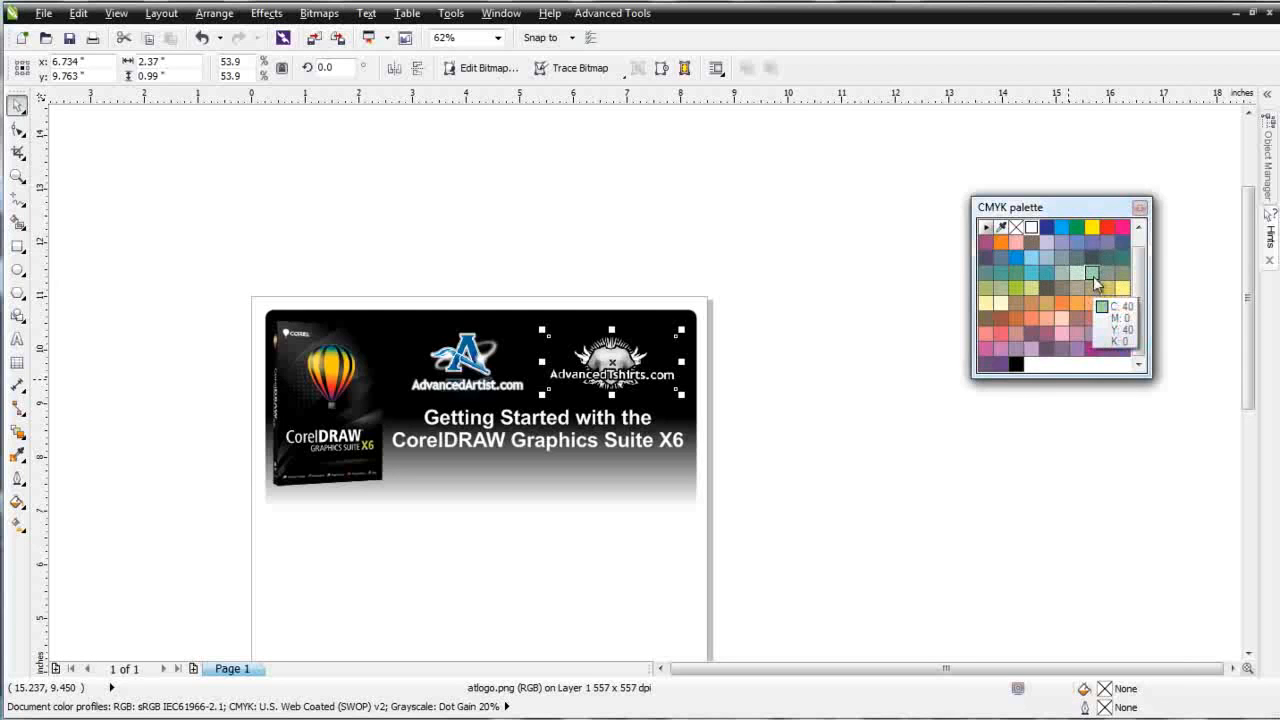
{"action": "left_click_drag", "start_coordinate": [1072, 215], "coordinate": [623, 695]}
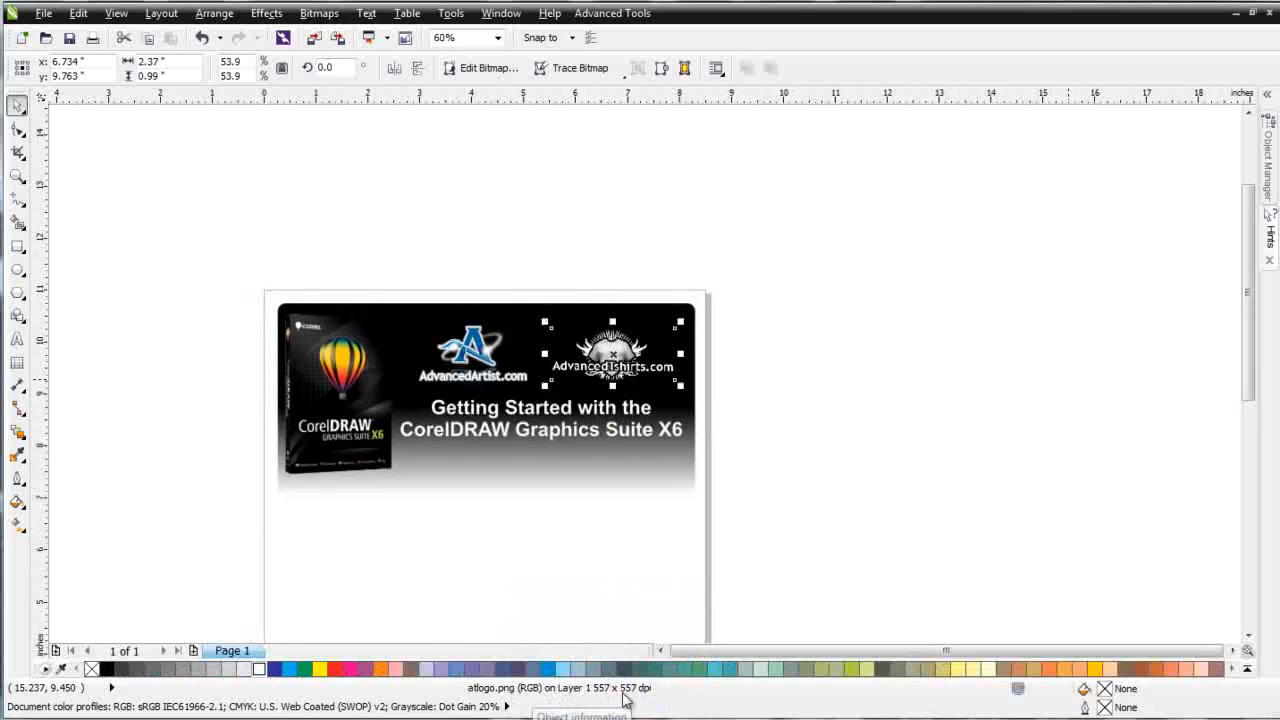
{"action": "left_click_drag", "start_coordinate": [38, 651], "coordinate": [976, 251]}
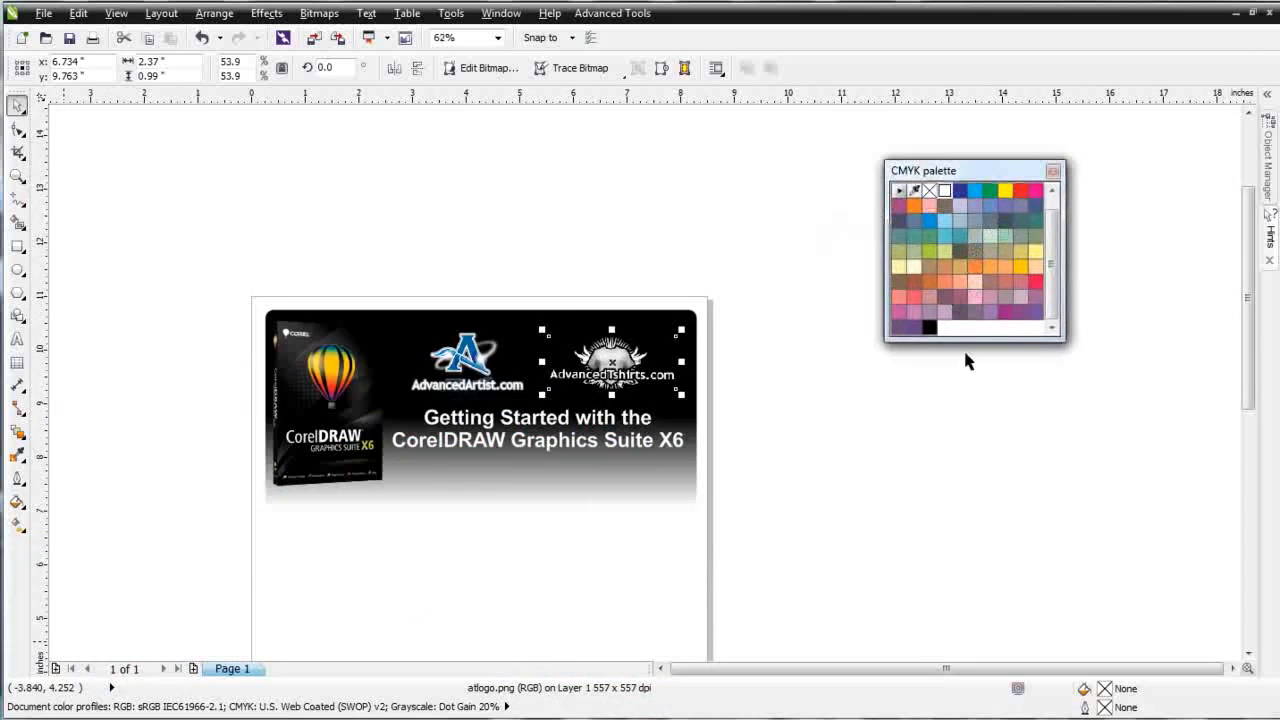
{"action": "left_click_drag", "start_coordinate": [1063, 338], "coordinate": [1000, 287]}
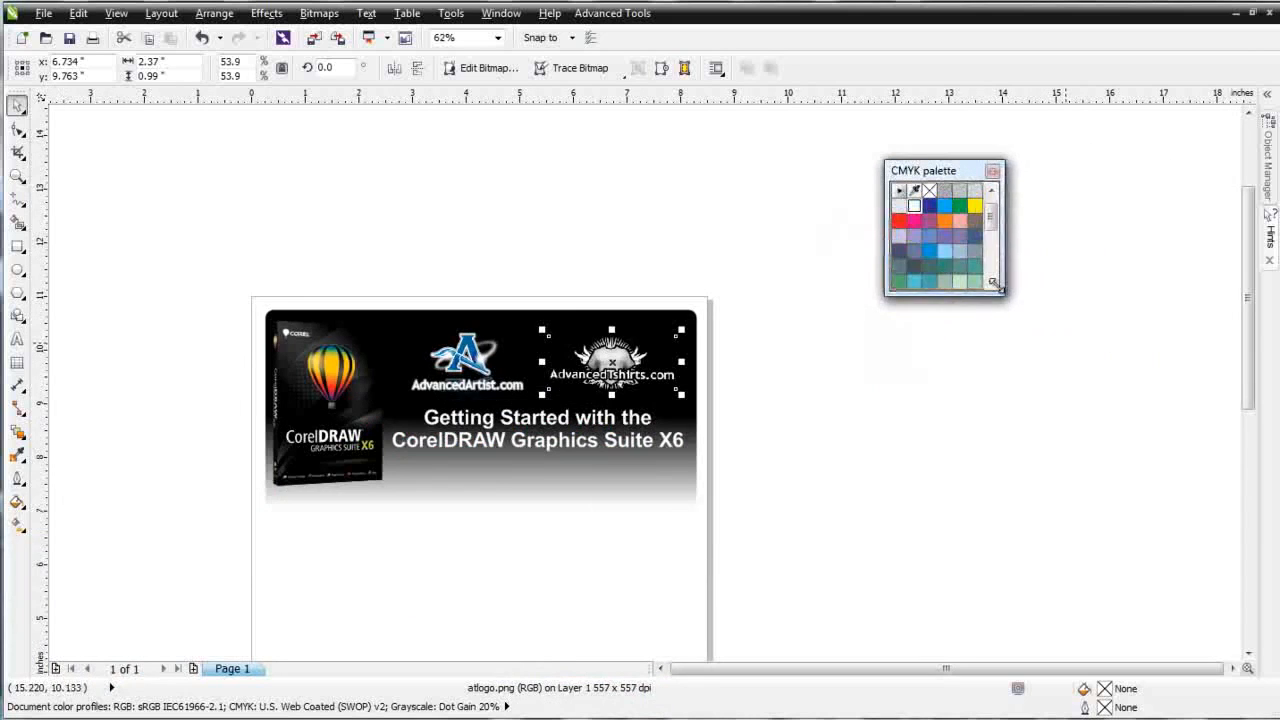
{"action": "left_click_drag", "start_coordinate": [991, 215], "coordinate": [1262, 250]}
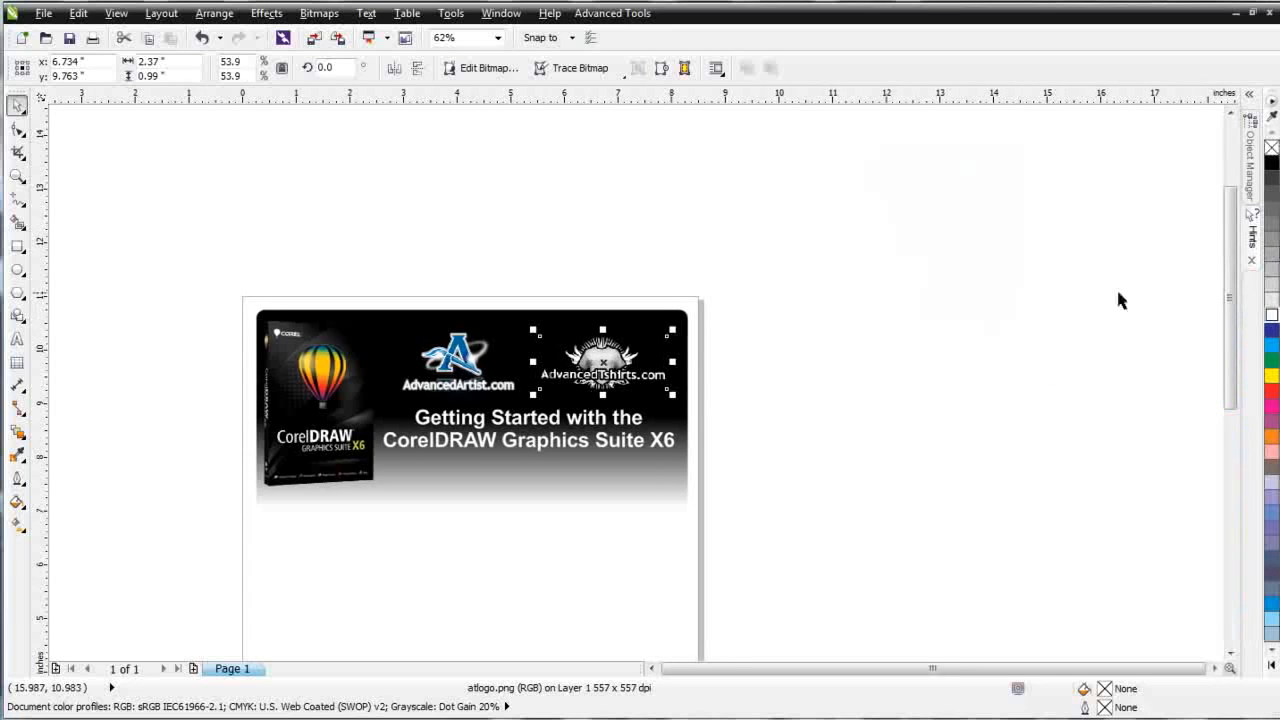
Look through the Hints and Object Manager dockers, and collapse them again.
{"action": "left_click", "coordinate": [1250, 98]}
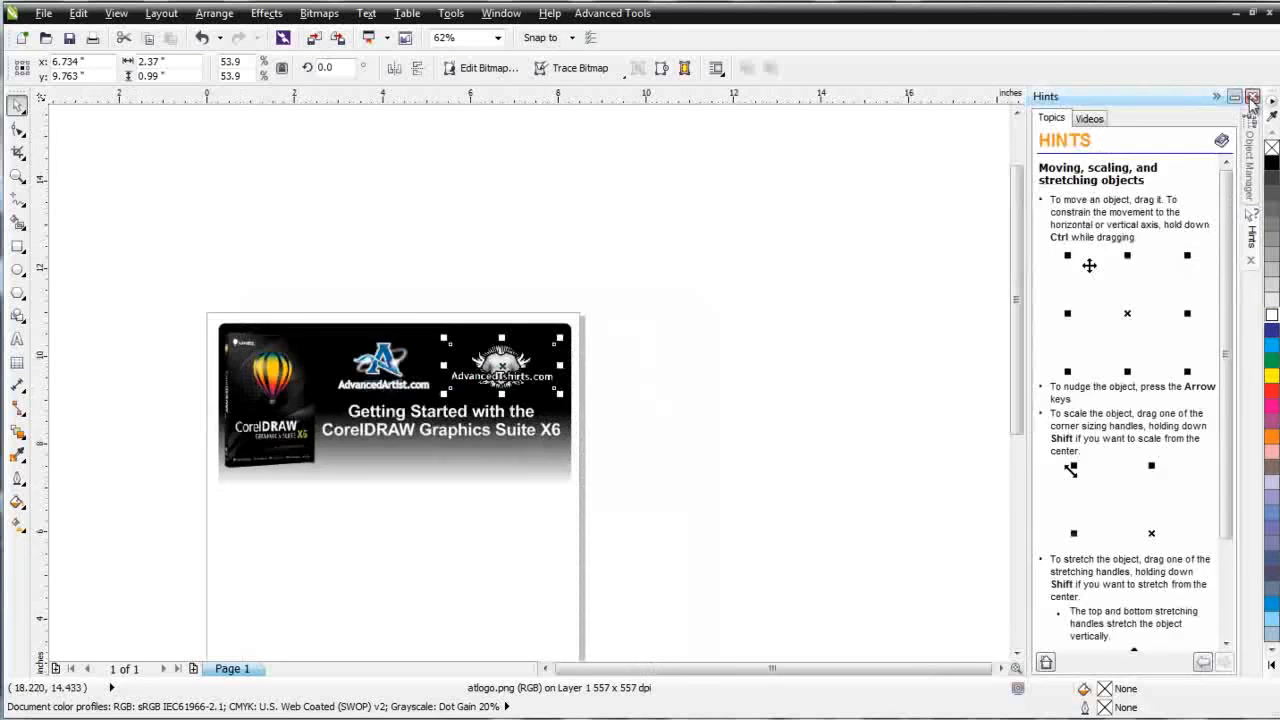
{"action": "left_click", "coordinate": [1256, 185]}
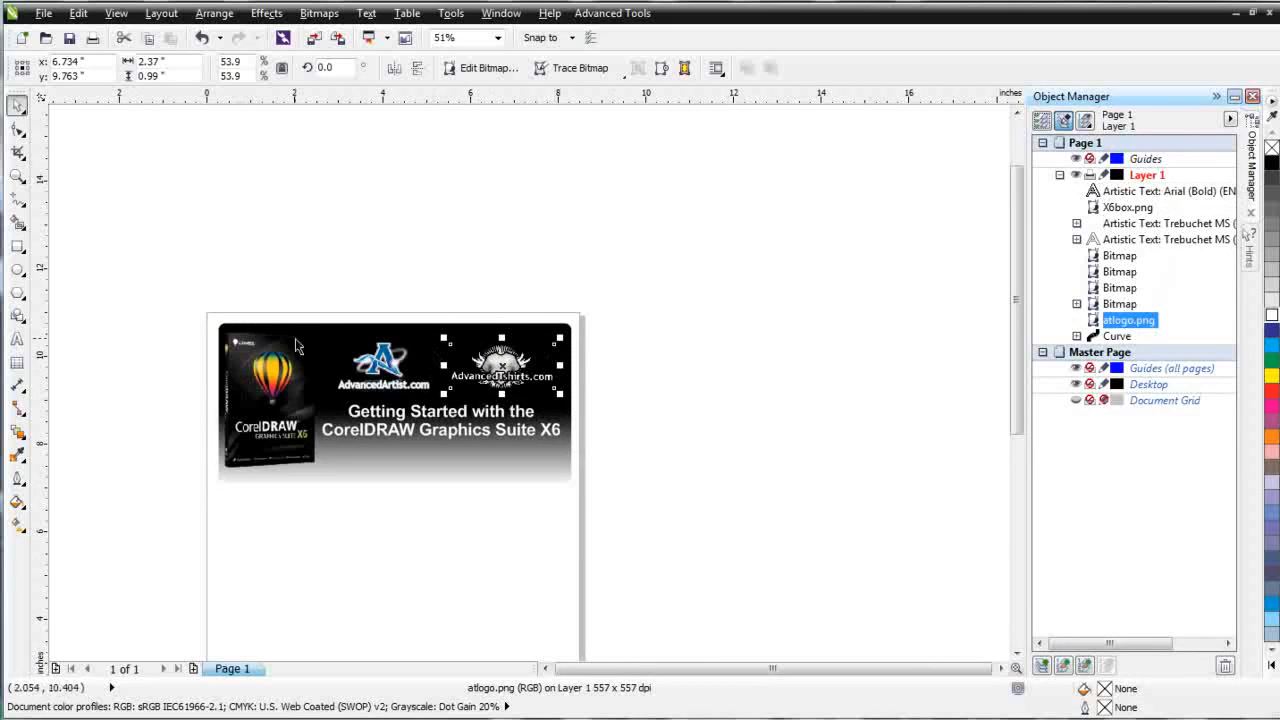
{"action": "left_click", "coordinate": [1217, 97]}
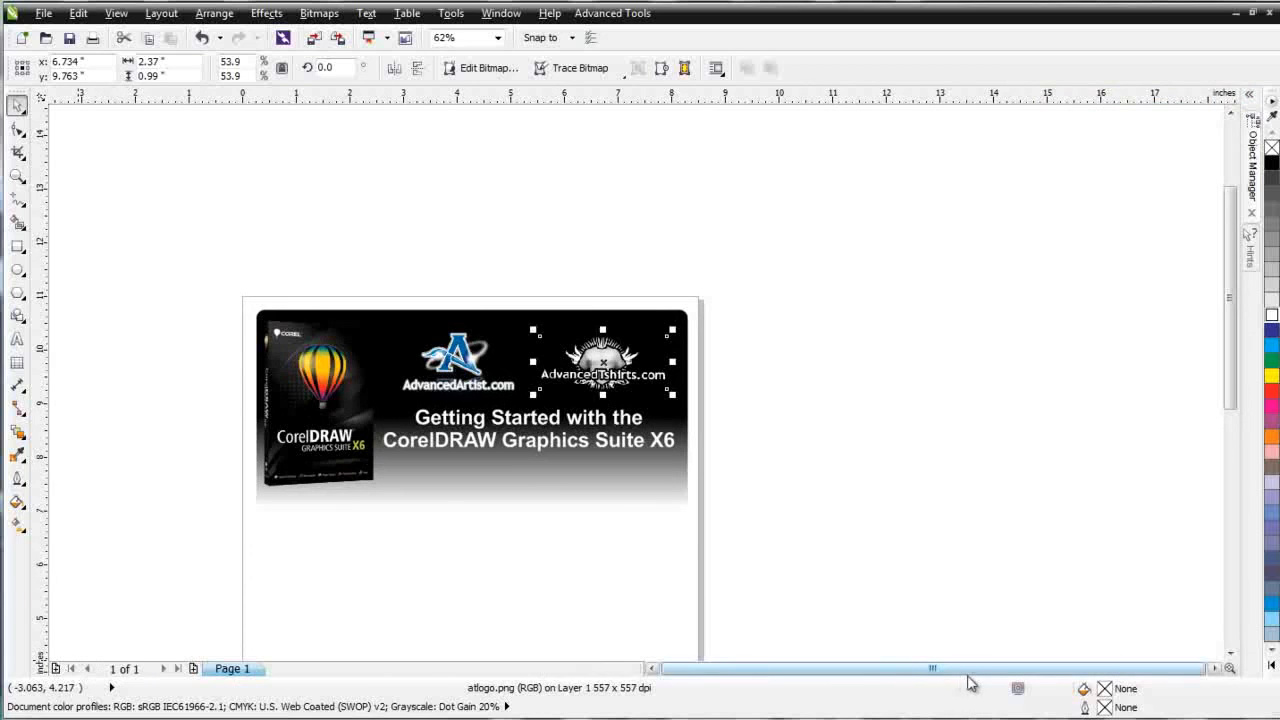
Add a second page after Page 1, and flip between the two pages, ending on Page 1.
{"action": "right_click", "coordinate": [229, 672]}
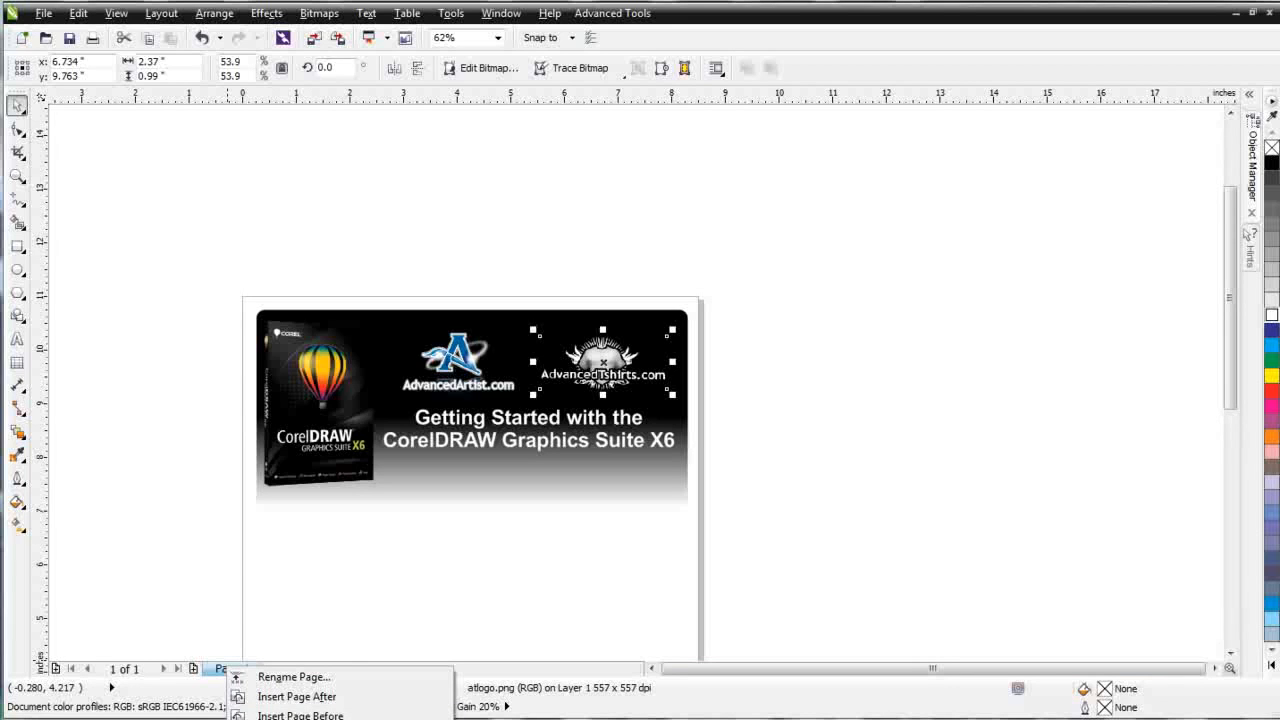
{"action": "left_click", "coordinate": [363, 617]}
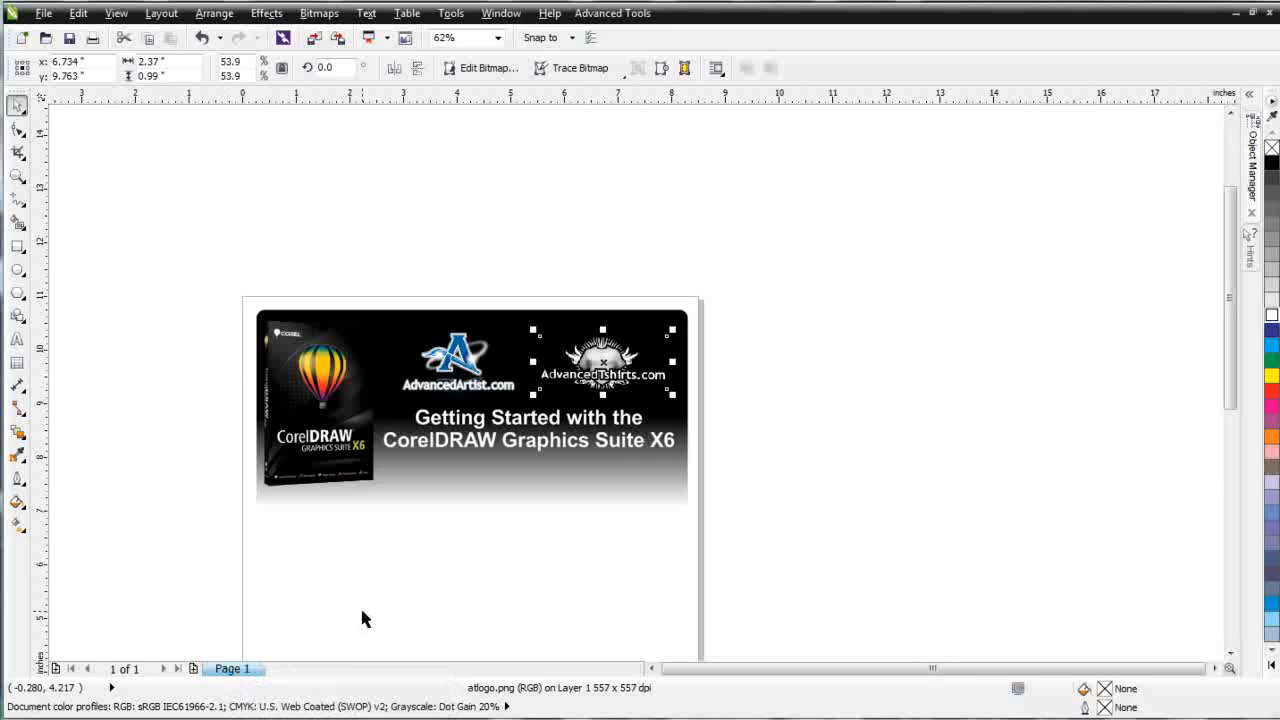
{"action": "left_click", "coordinate": [194, 669]}
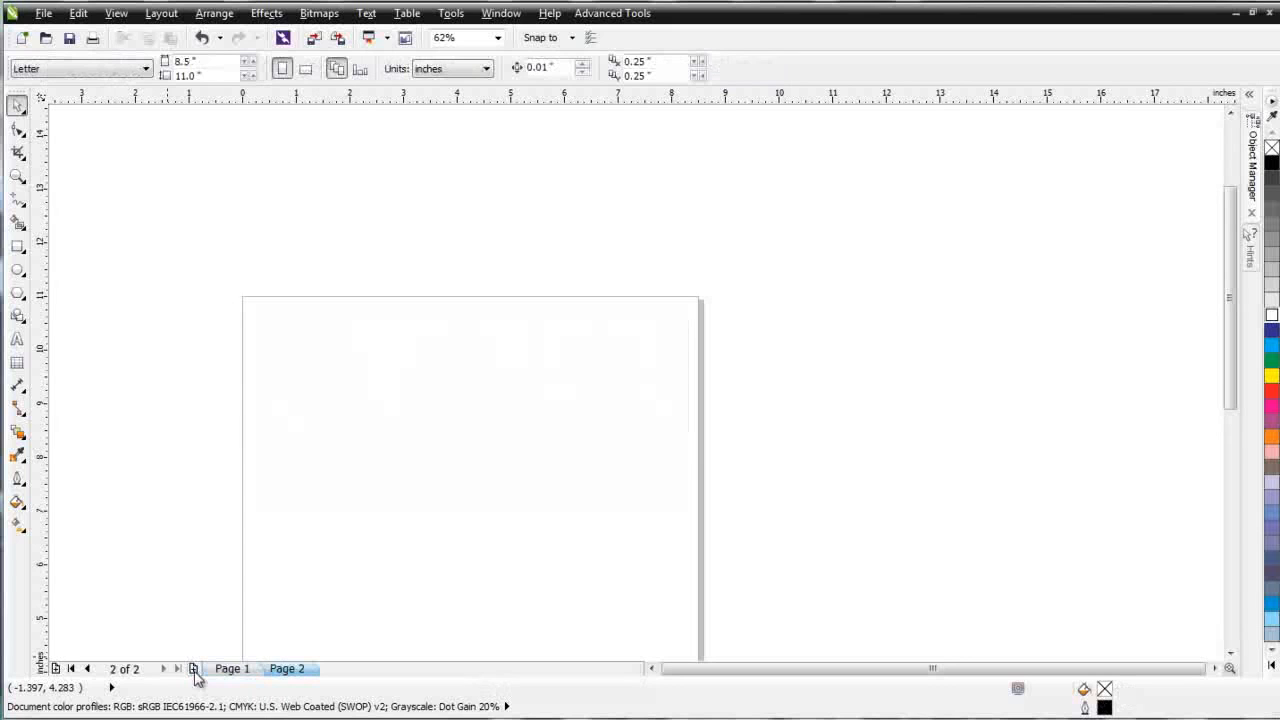
{"action": "left_click", "coordinate": [88, 668]}
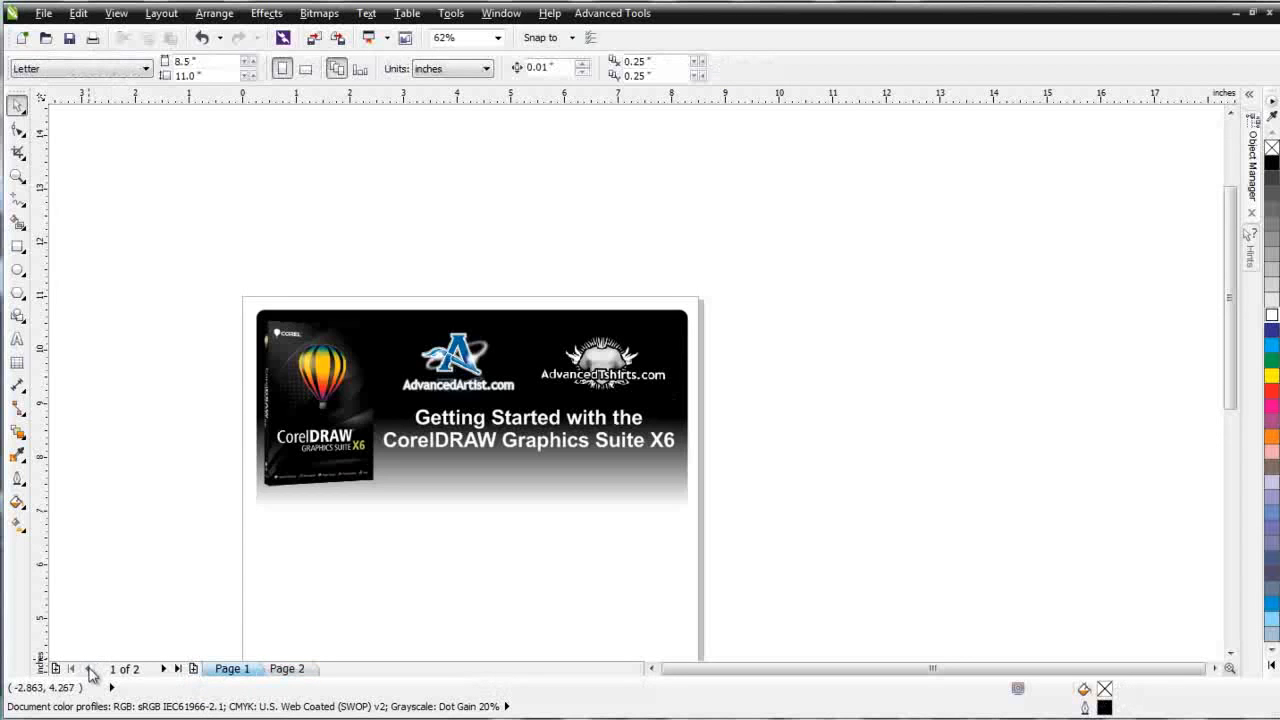
{"action": "left_click", "coordinate": [163, 668]}
{"action": "left_click", "coordinate": [88, 668]}
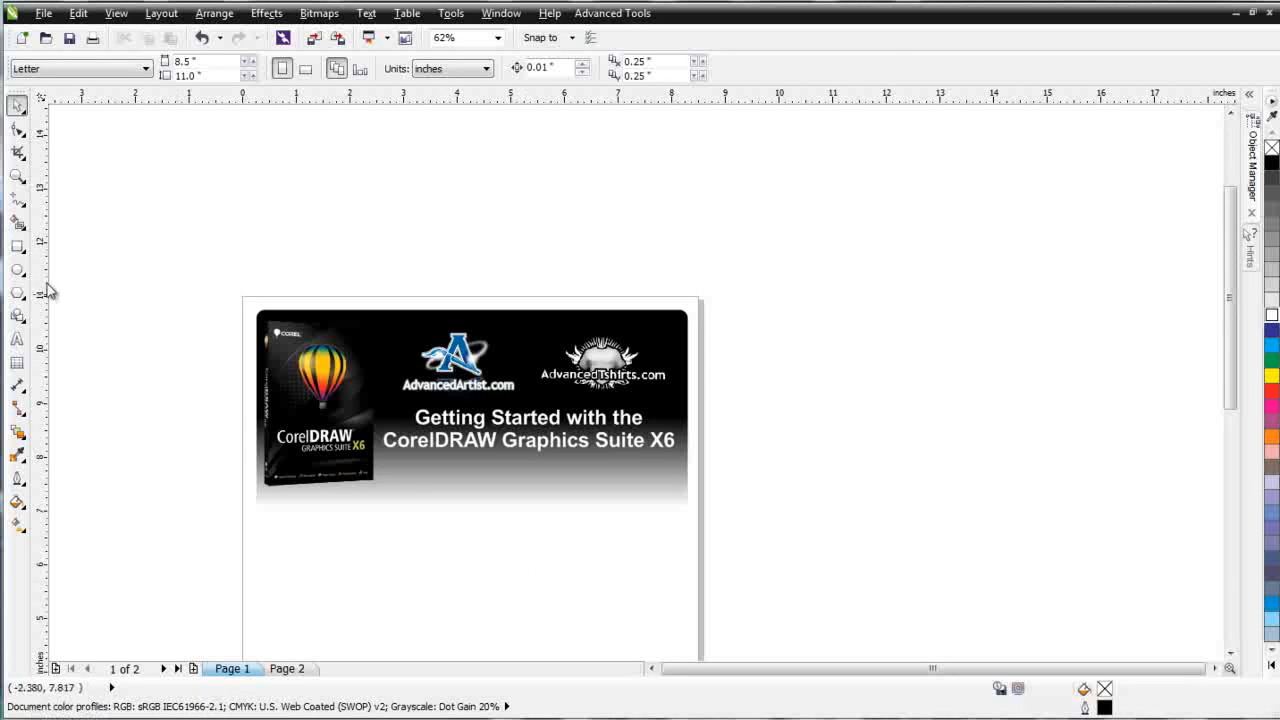
Draw a rectangle about 1.6 by 1.3 inches below the banner on Page 1 and fill it with red.
{"action": "left_click", "coordinate": [17, 246]}
{"action": "left_click_drag", "start_coordinate": [472, 548], "coordinate": [562, 619]}
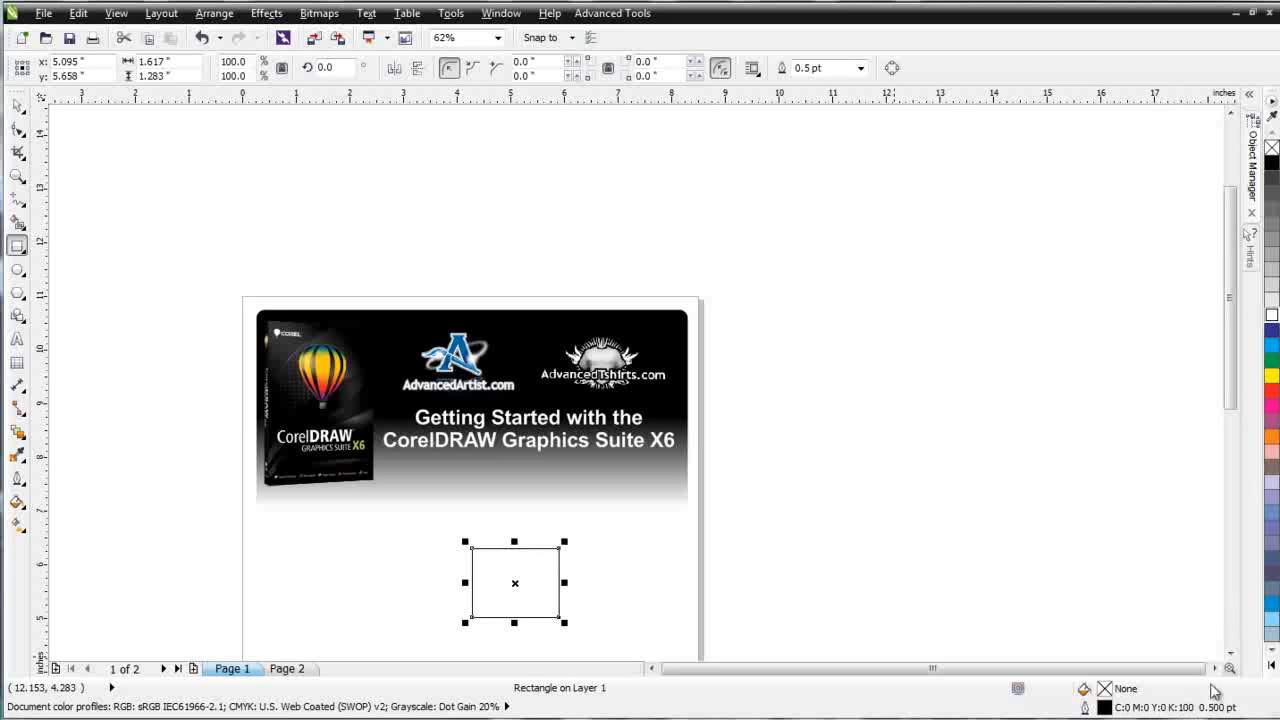
{"action": "left_click", "coordinate": [1273, 392]}
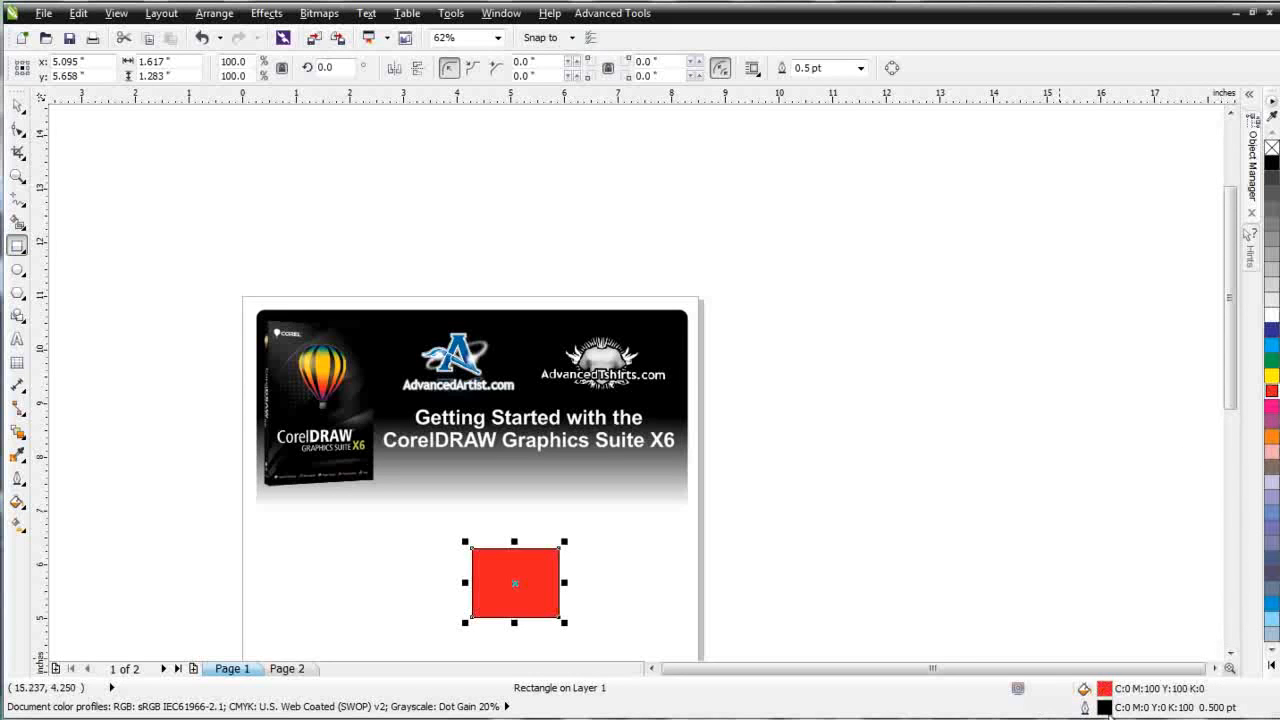
Turn on color proofing and switch the status bar readout from cursor position to the object's width, height and center.
{"action": "left_click", "coordinate": [1019, 690]}
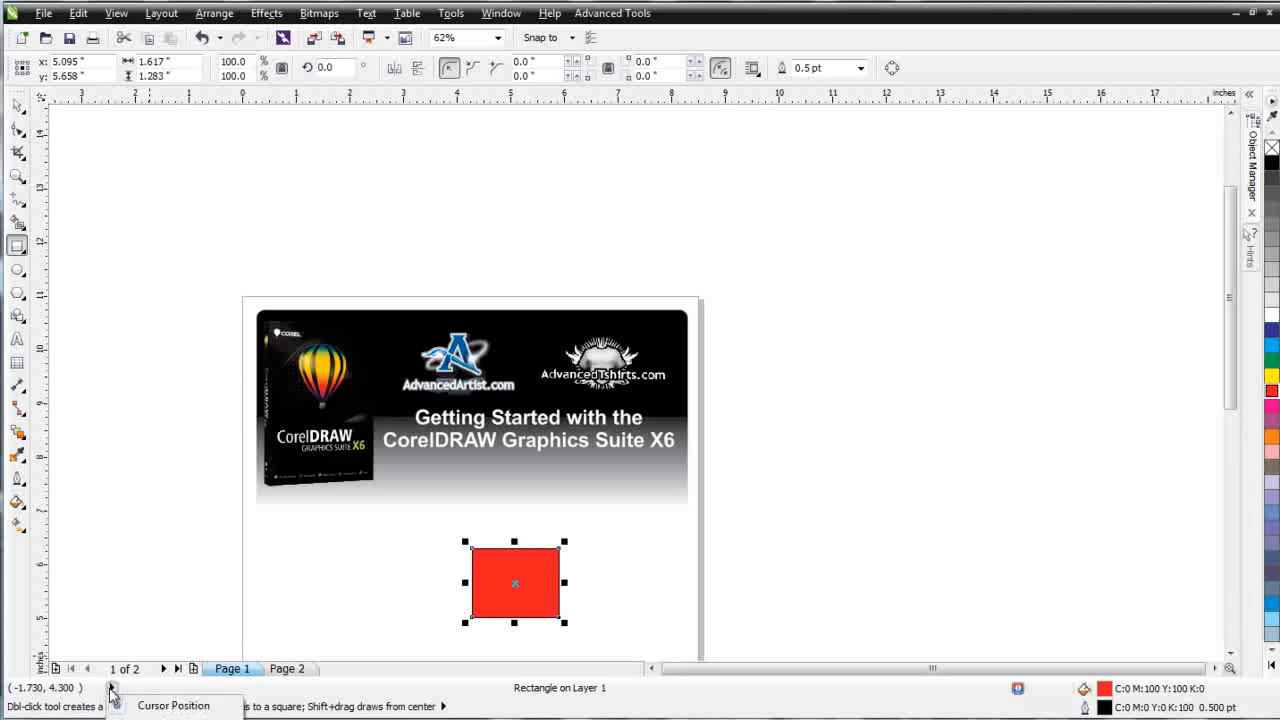
{"action": "left_click", "coordinate": [184, 710]}
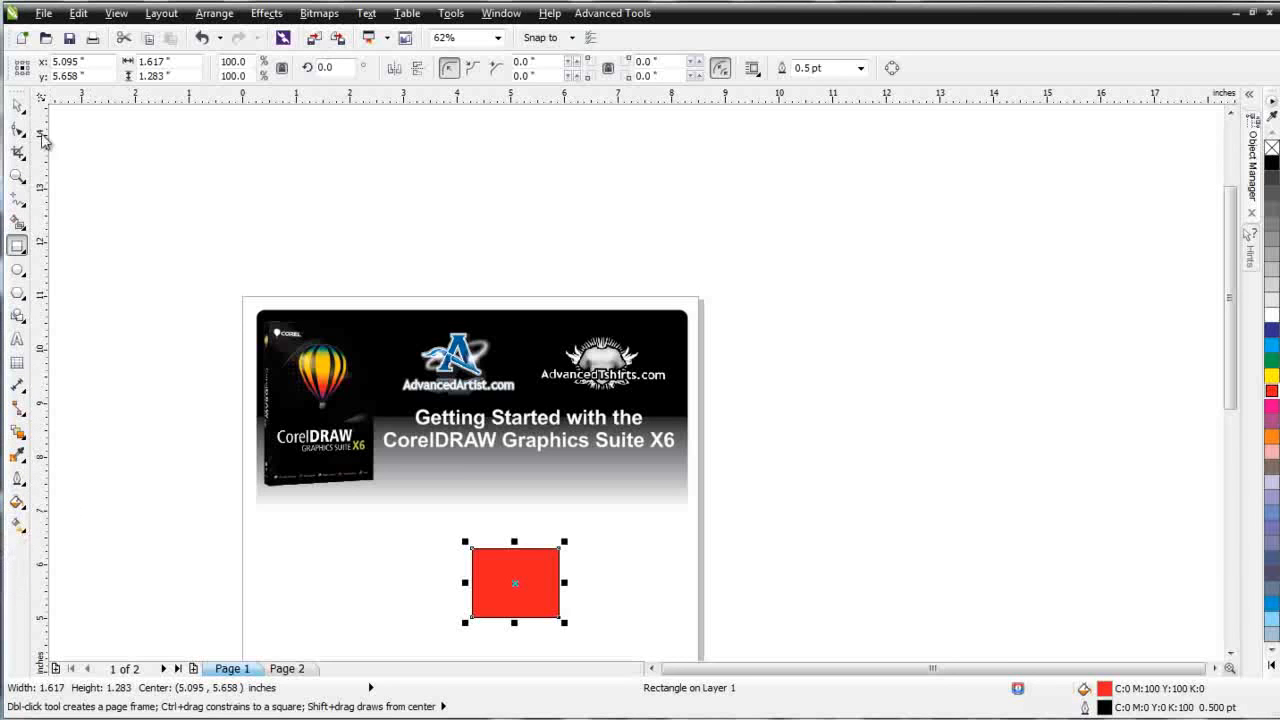
Float the property bar over the drawing, compare its Text and Smart Fill tool options, and dock it again.
{"action": "left_click", "coordinate": [18, 106]}
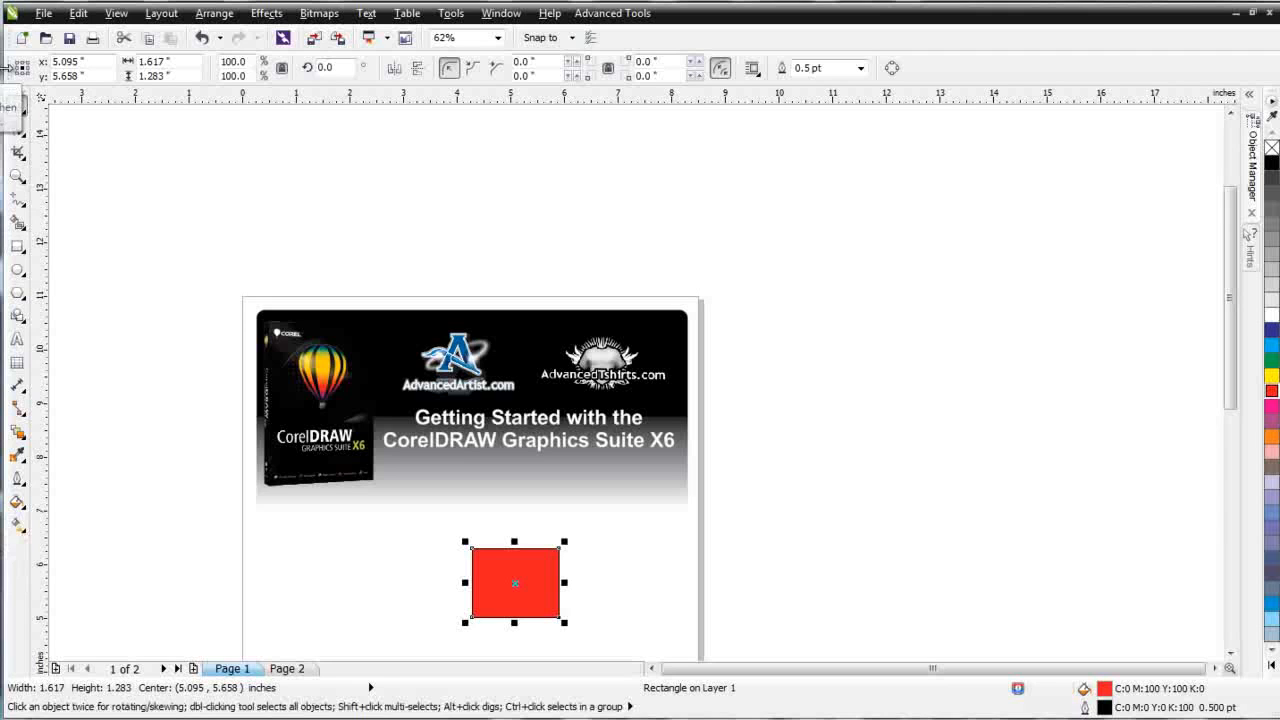
{"action": "left_click_drag", "start_coordinate": [47, 93], "coordinate": [103, 197]}
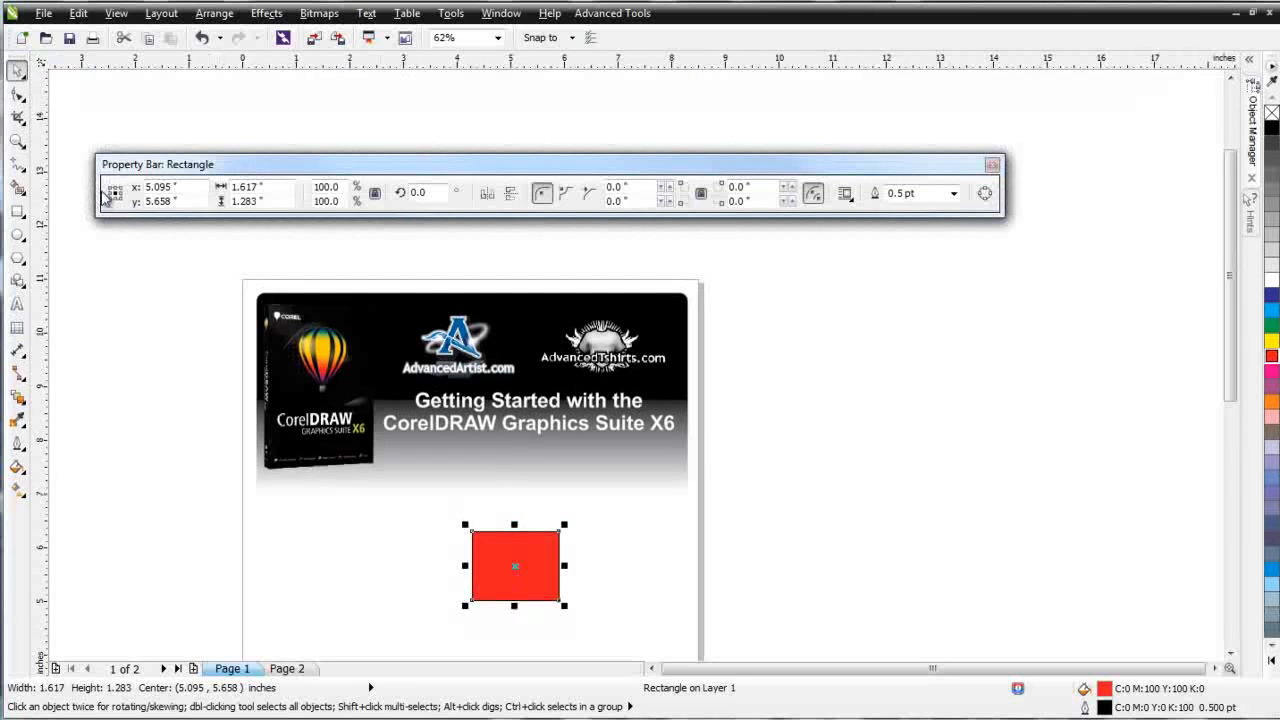
{"action": "left_click_drag", "start_coordinate": [309, 166], "coordinate": [341, 154]}
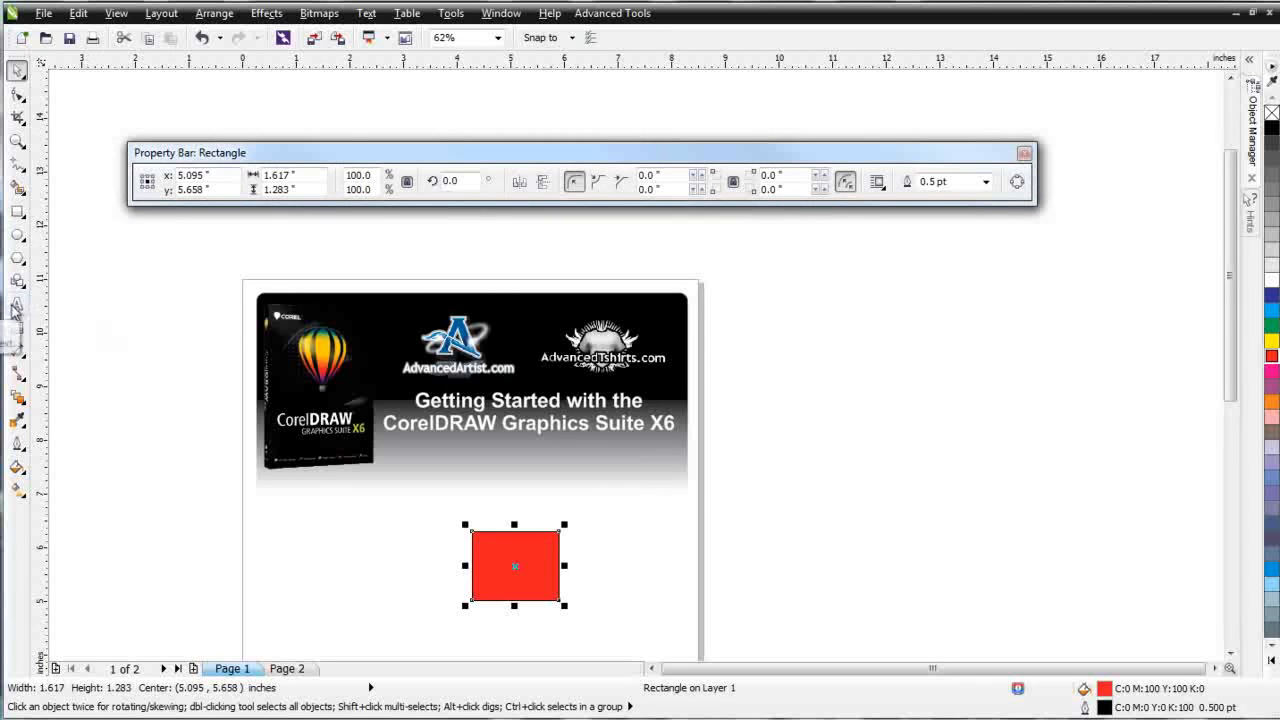
{"action": "left_click", "coordinate": [18, 305]}
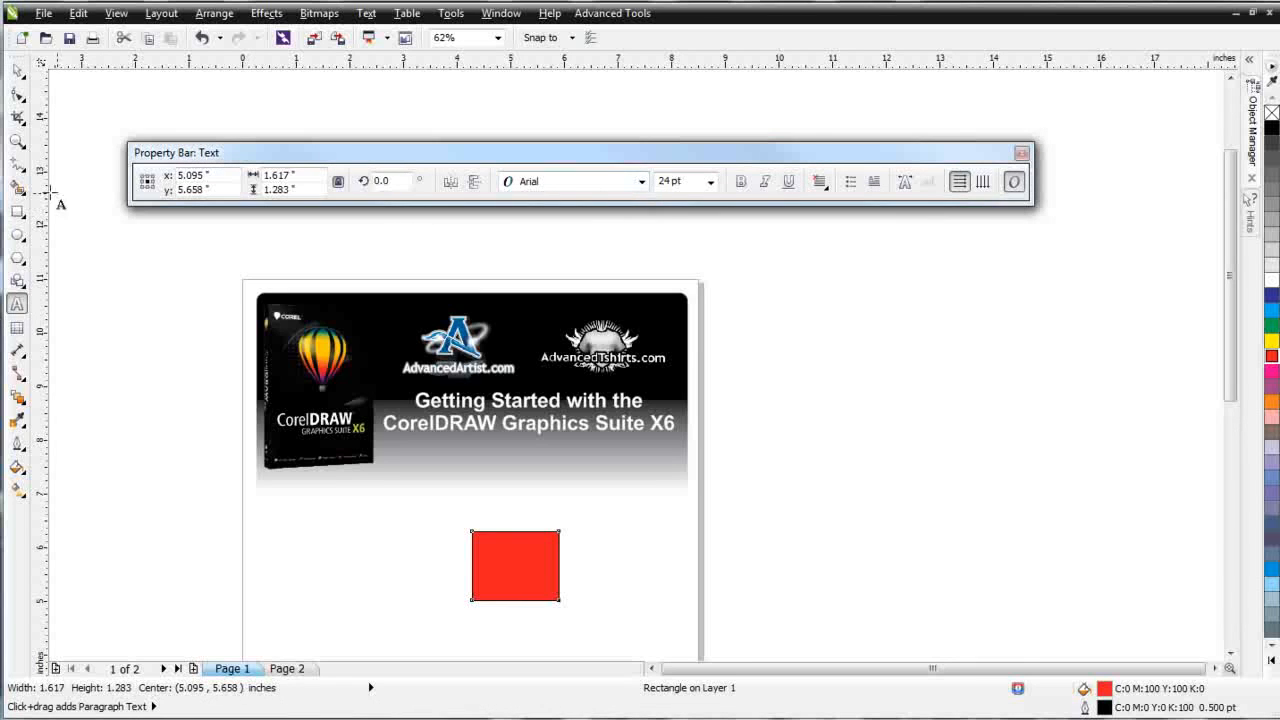
{"action": "left_click", "coordinate": [18, 188]}
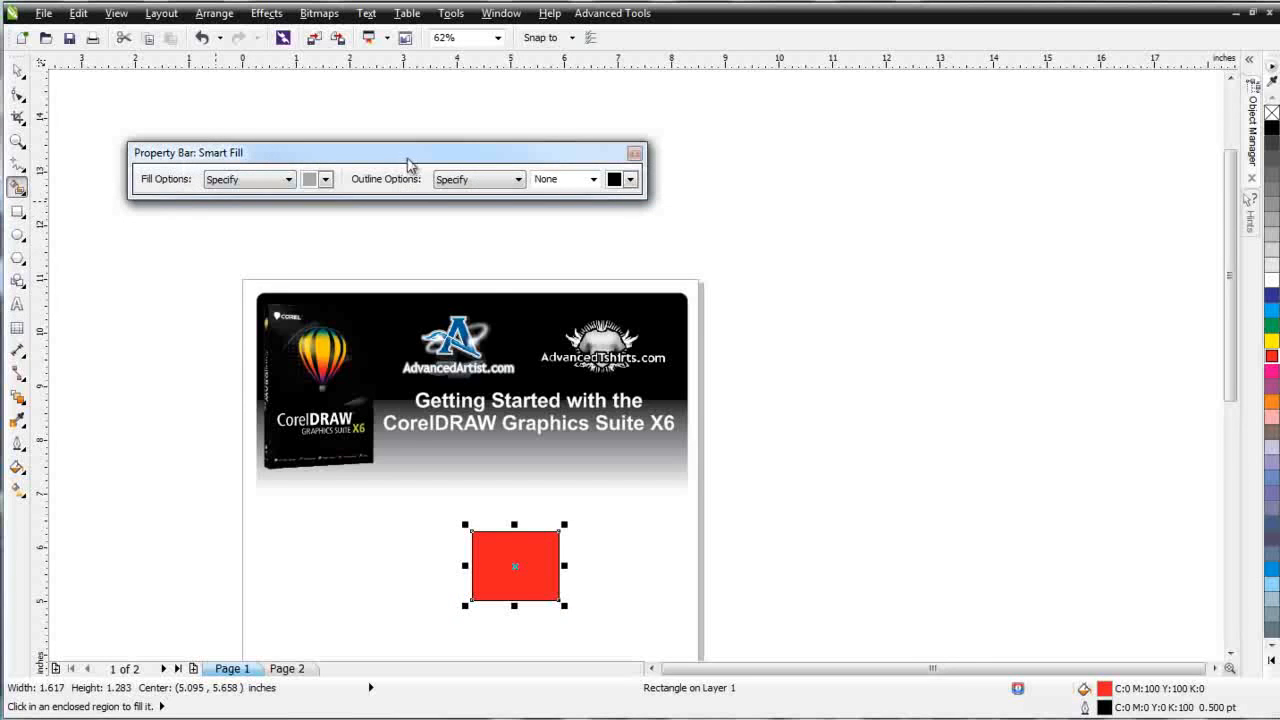
{"action": "left_click_drag", "start_coordinate": [428, 158], "coordinate": [290, 42]}
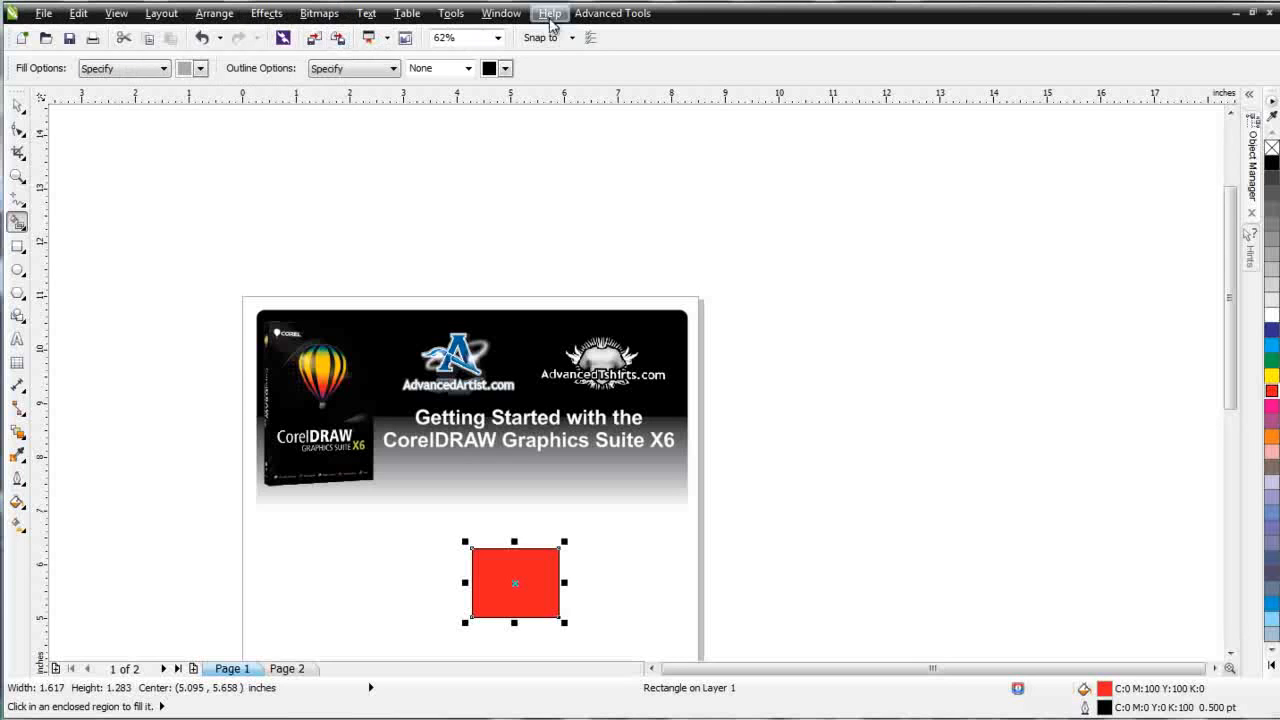
Look at the add-ons offered under Advanced Tools.
{"action": "left_click", "coordinate": [630, 18]}
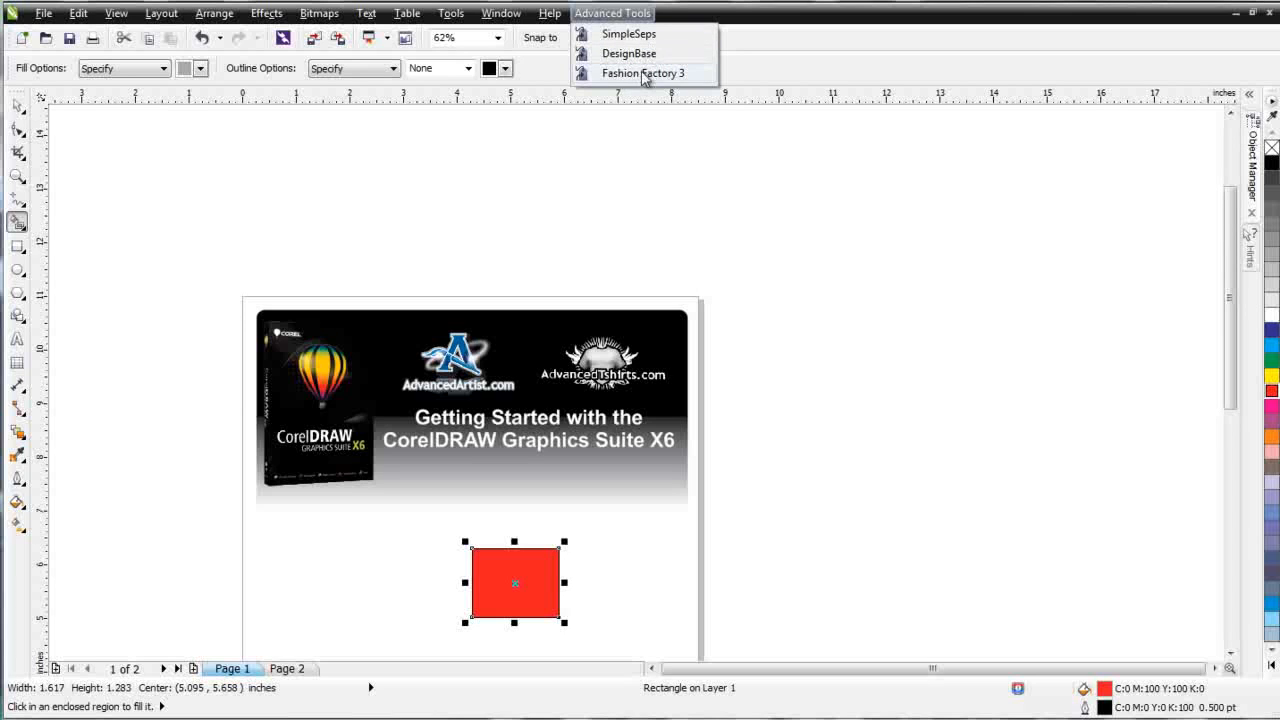
{"action": "left_click", "coordinate": [658, 189]}
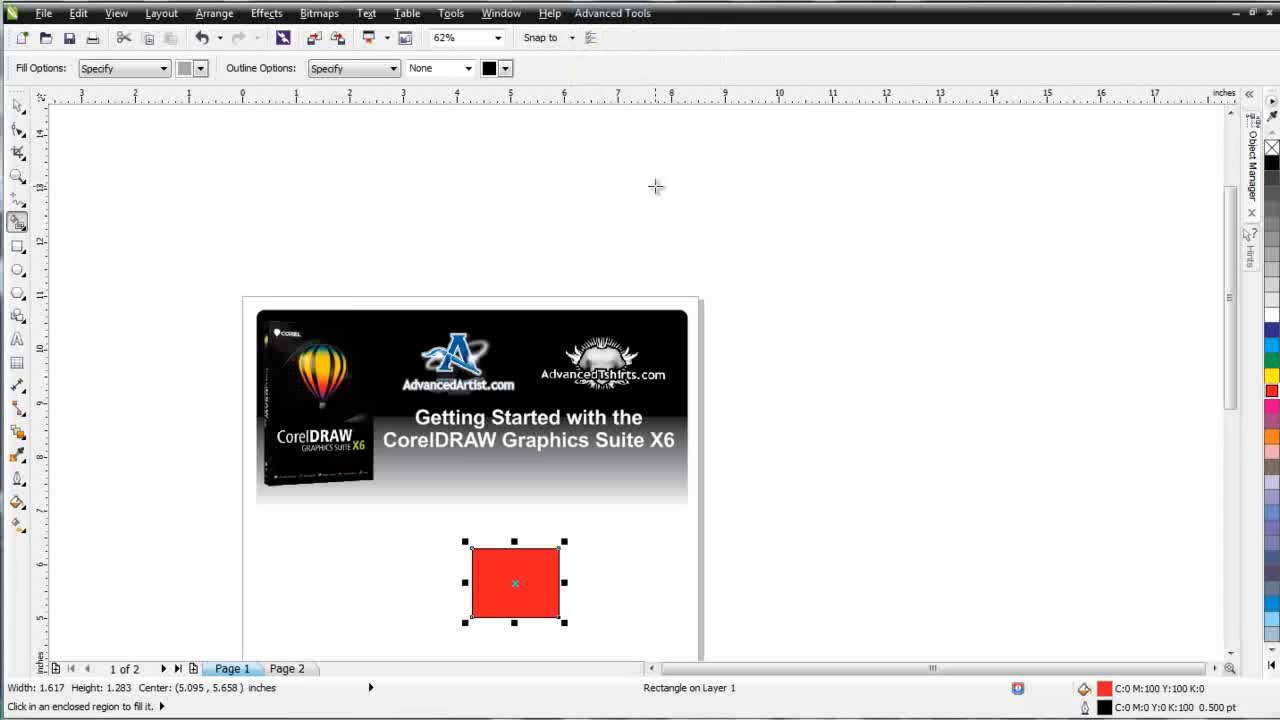
Deselect the red rectangle with the Pick tool and float the property bar above the banner.
{"action": "key", "text": "space"}
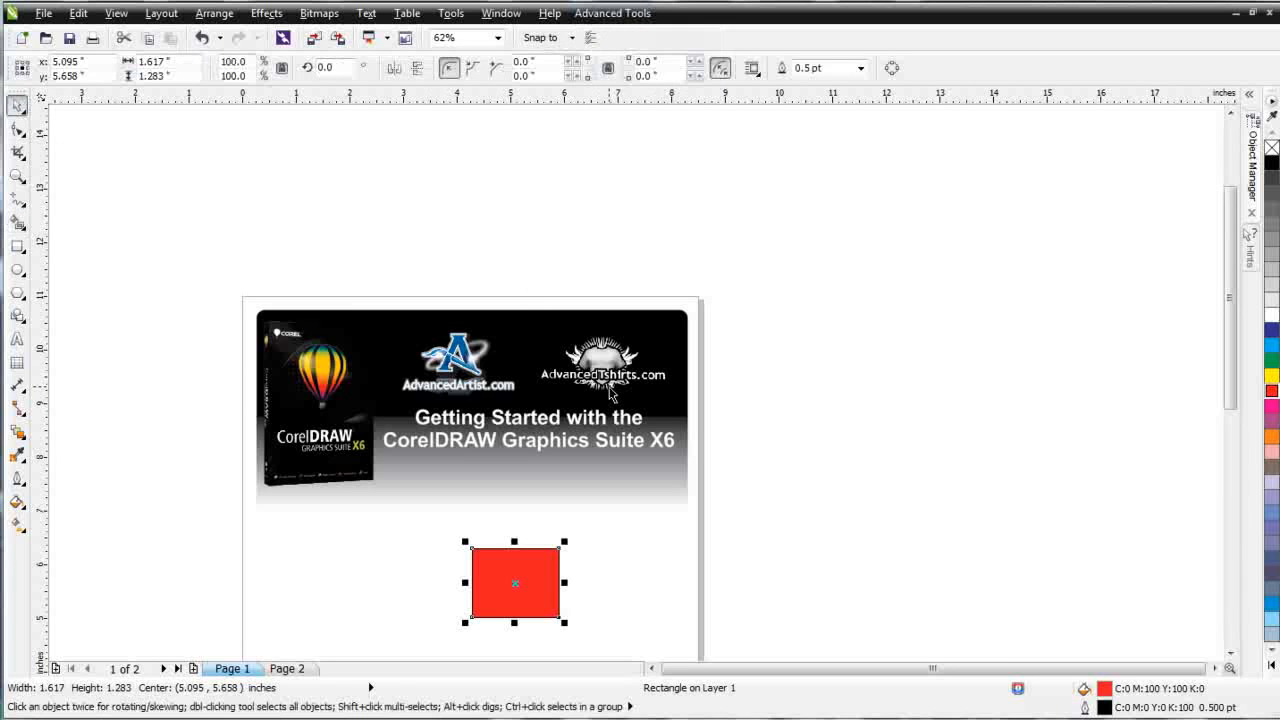
{"action": "left_click", "coordinate": [810, 376]}
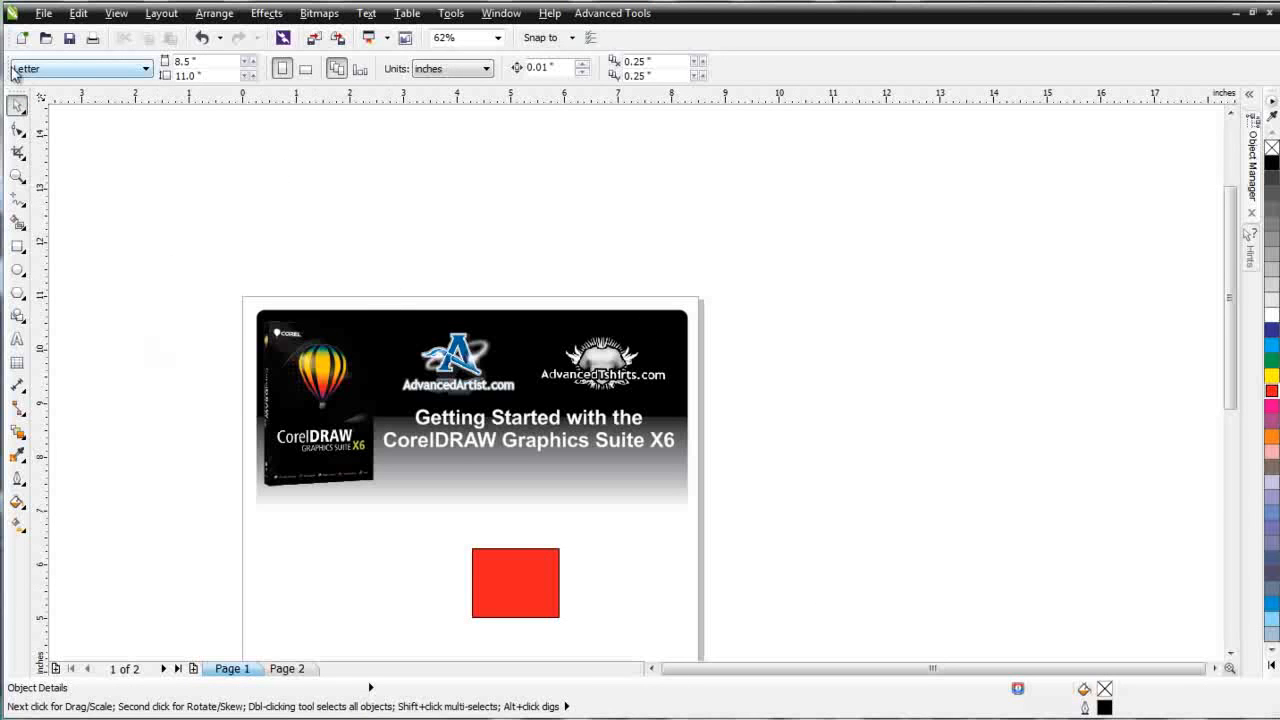
{"action": "left_click_drag", "start_coordinate": [12, 68], "coordinate": [108, 184]}
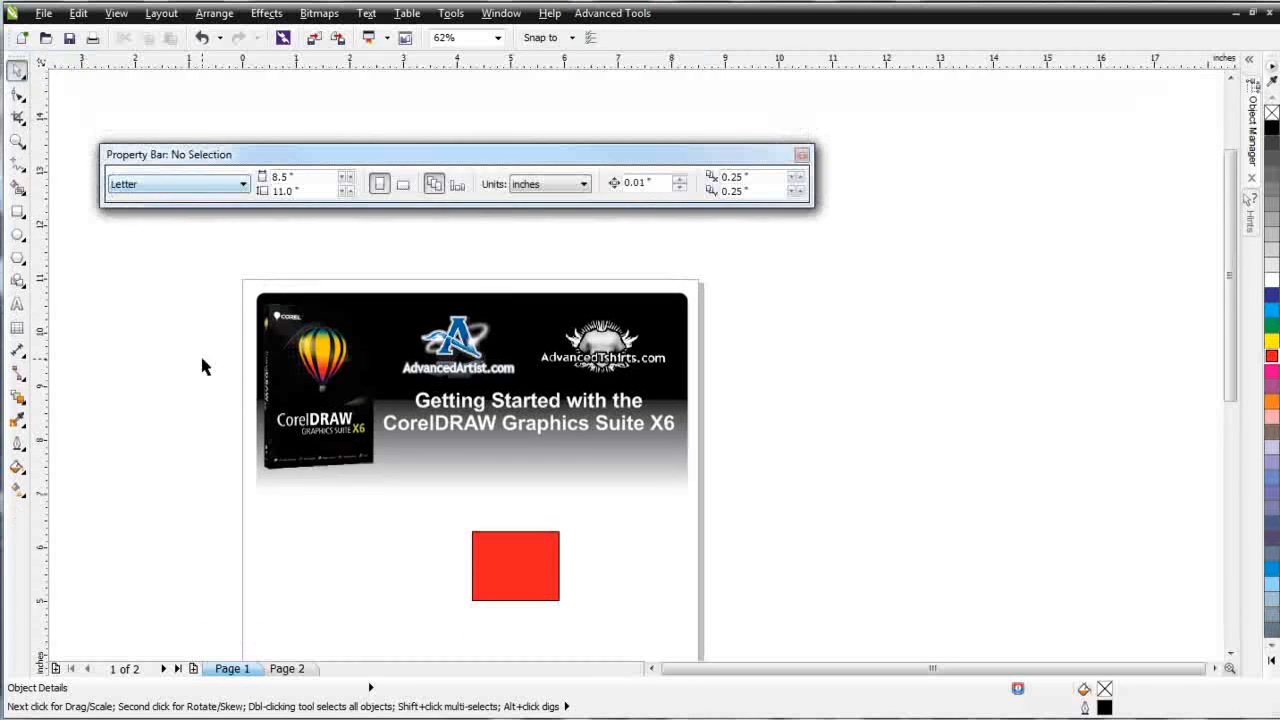
Check the preset page sizes and set the page dimensions to 13 inches wide by 19 inches high.
{"action": "left_click", "coordinate": [240, 188]}
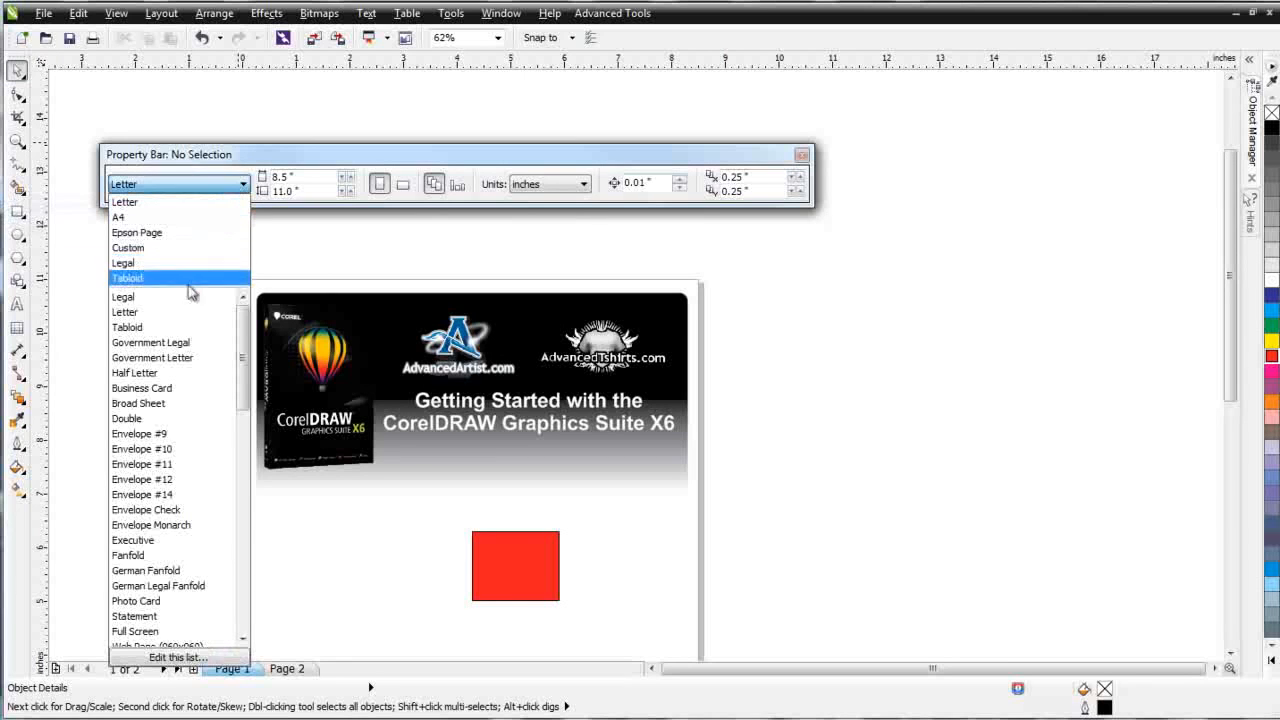
{"action": "left_click", "coordinate": [304, 159]}
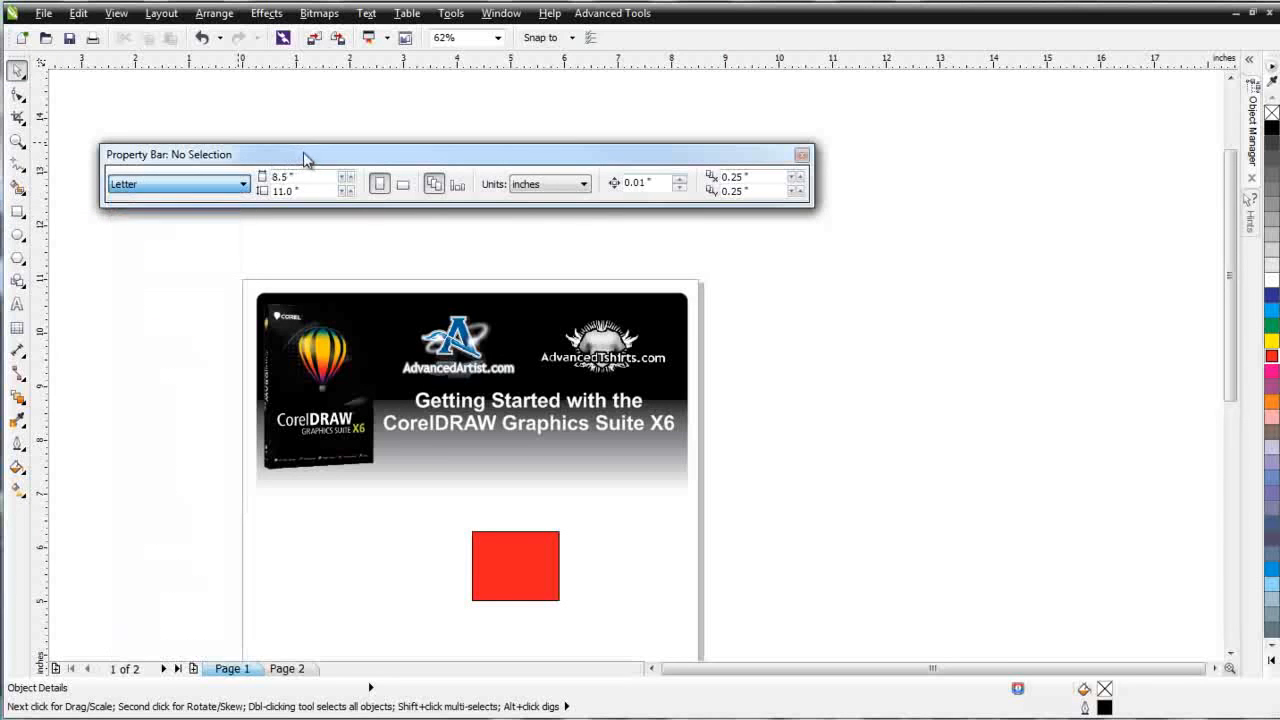
{"action": "left_click_drag", "start_coordinate": [311, 177], "coordinate": [232, 185]}
{"action": "type", "text": "13"}
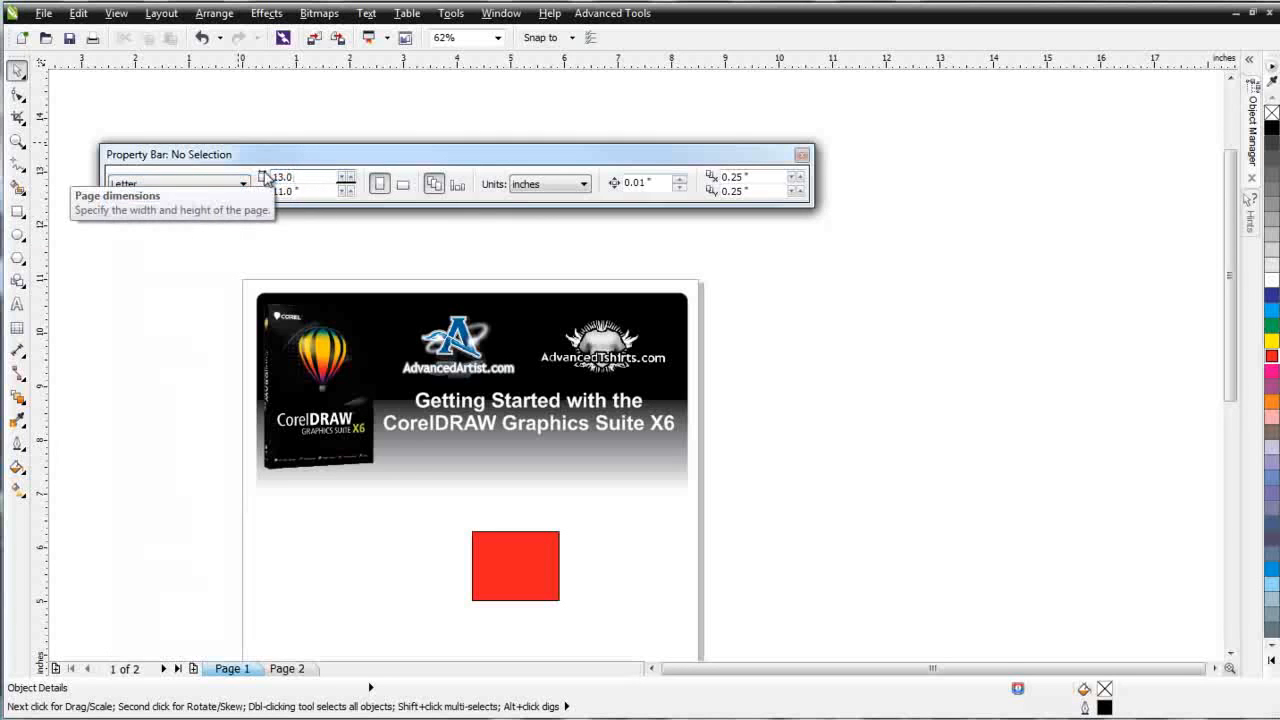
{"action": "key", "text": "Tab"}
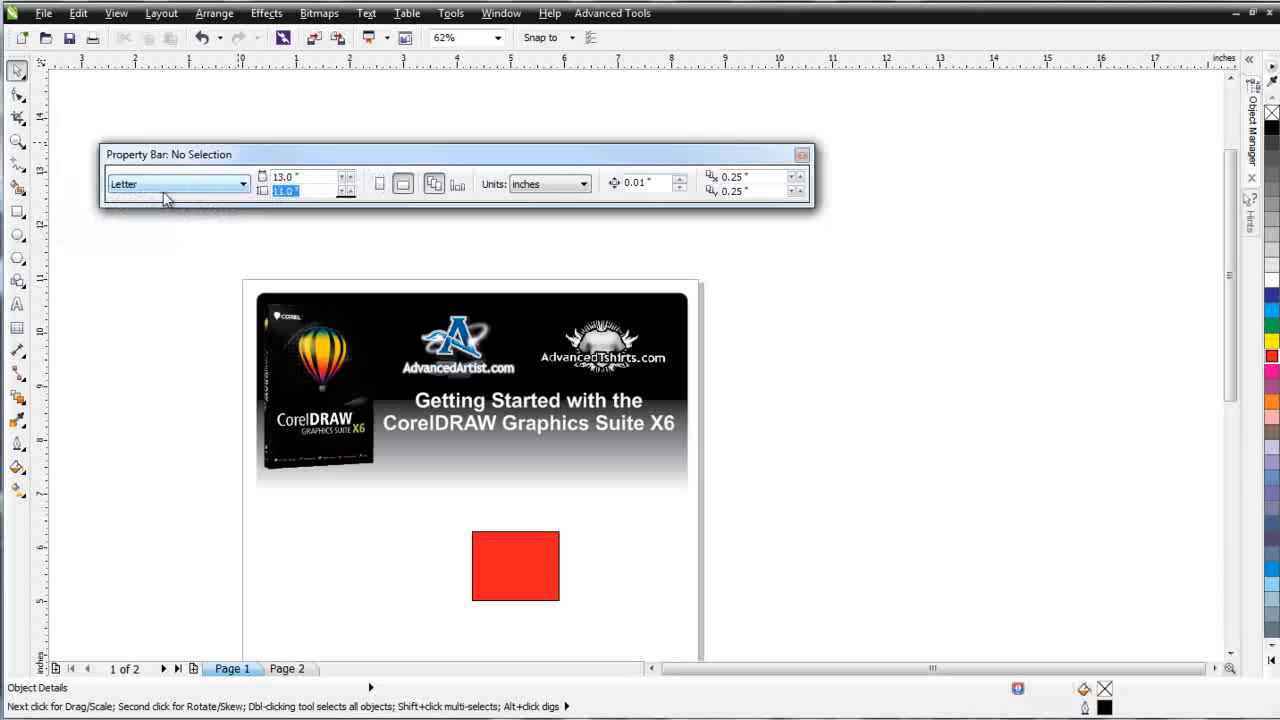
{"action": "type", "text": "1"}
{"action": "left_click", "coordinate": [436, 181]}
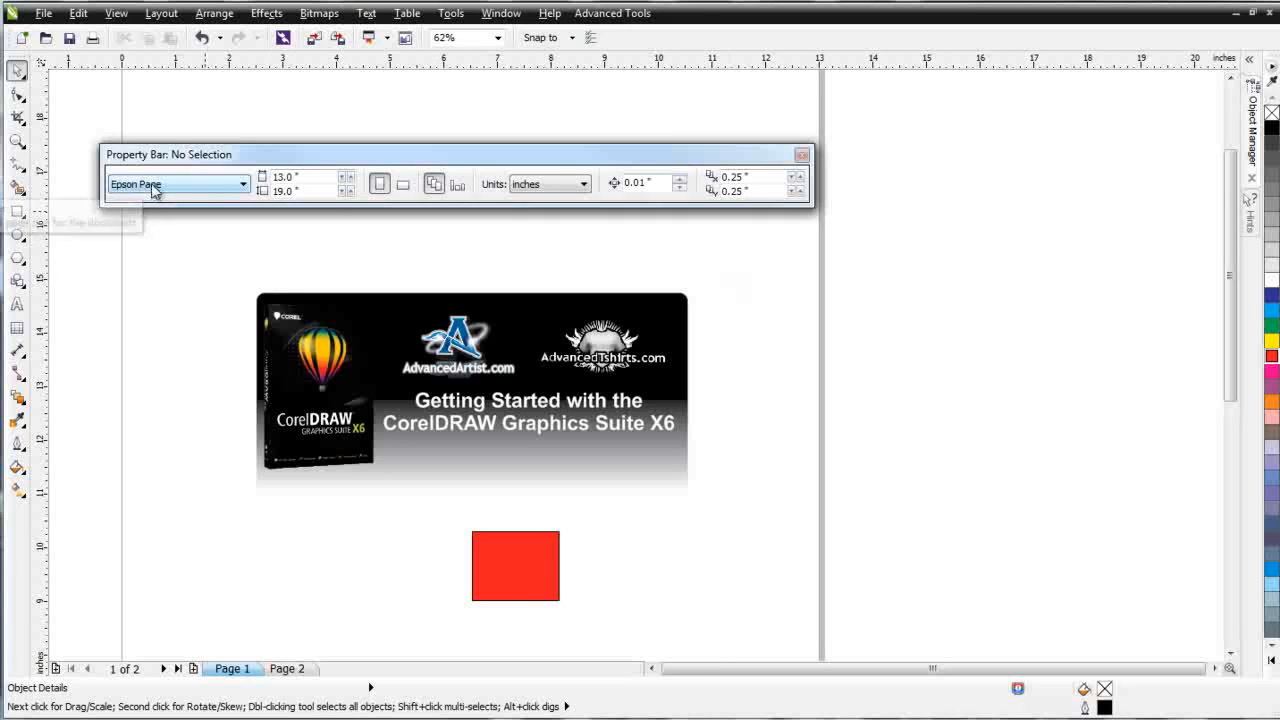
Save the 13 by 19 inch page size as a custom page type named New Epson Page.
{"action": "left_click", "coordinate": [243, 186]}
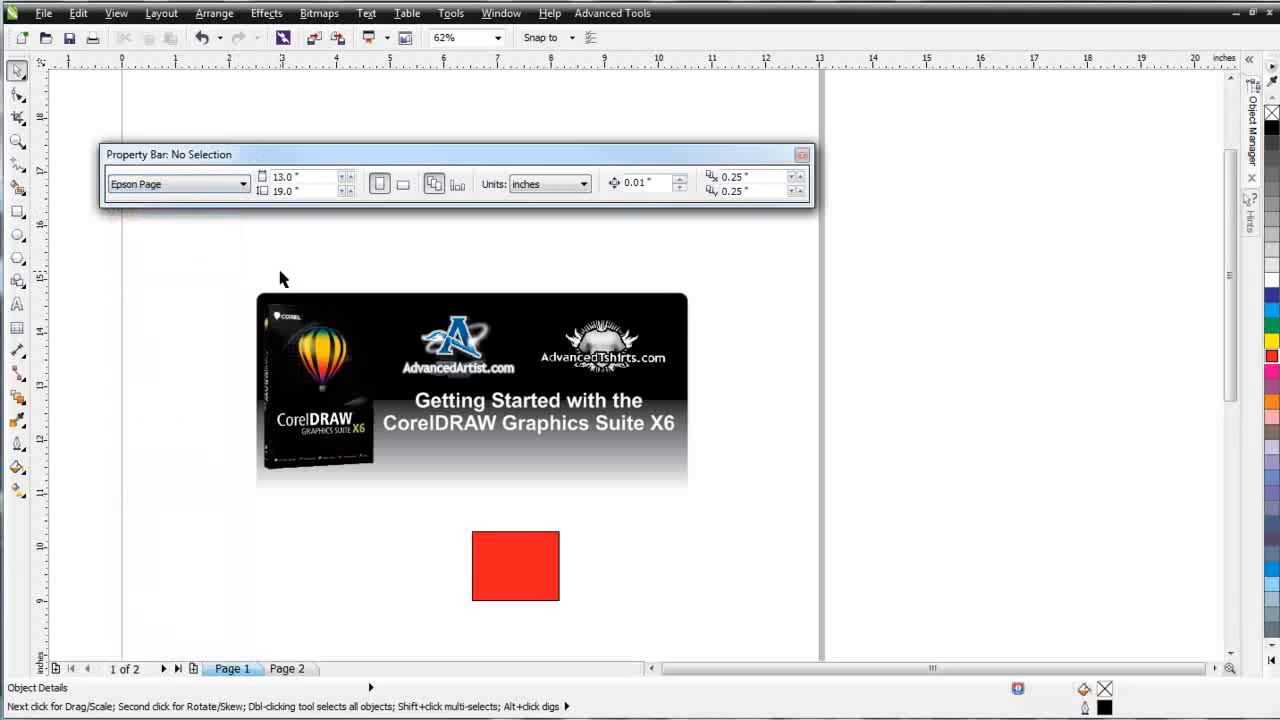
{"action": "left_click", "coordinate": [242, 185]}
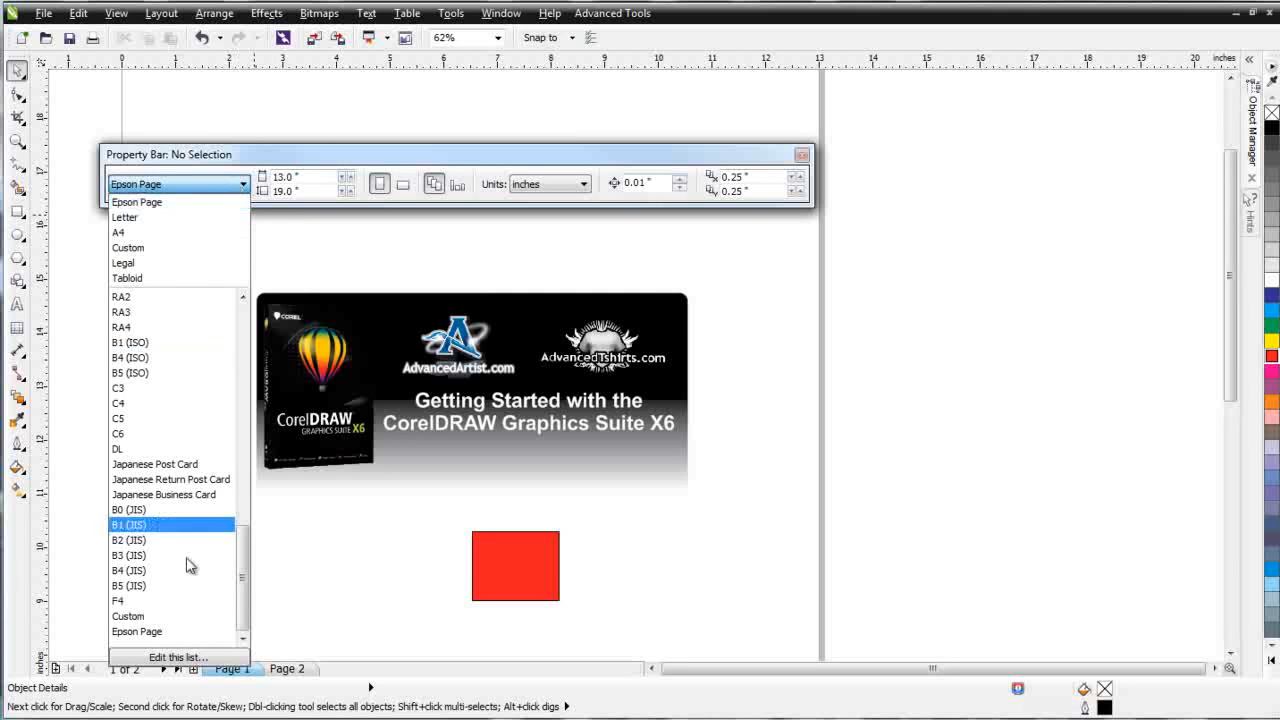
{"action": "left_click", "coordinate": [180, 659]}
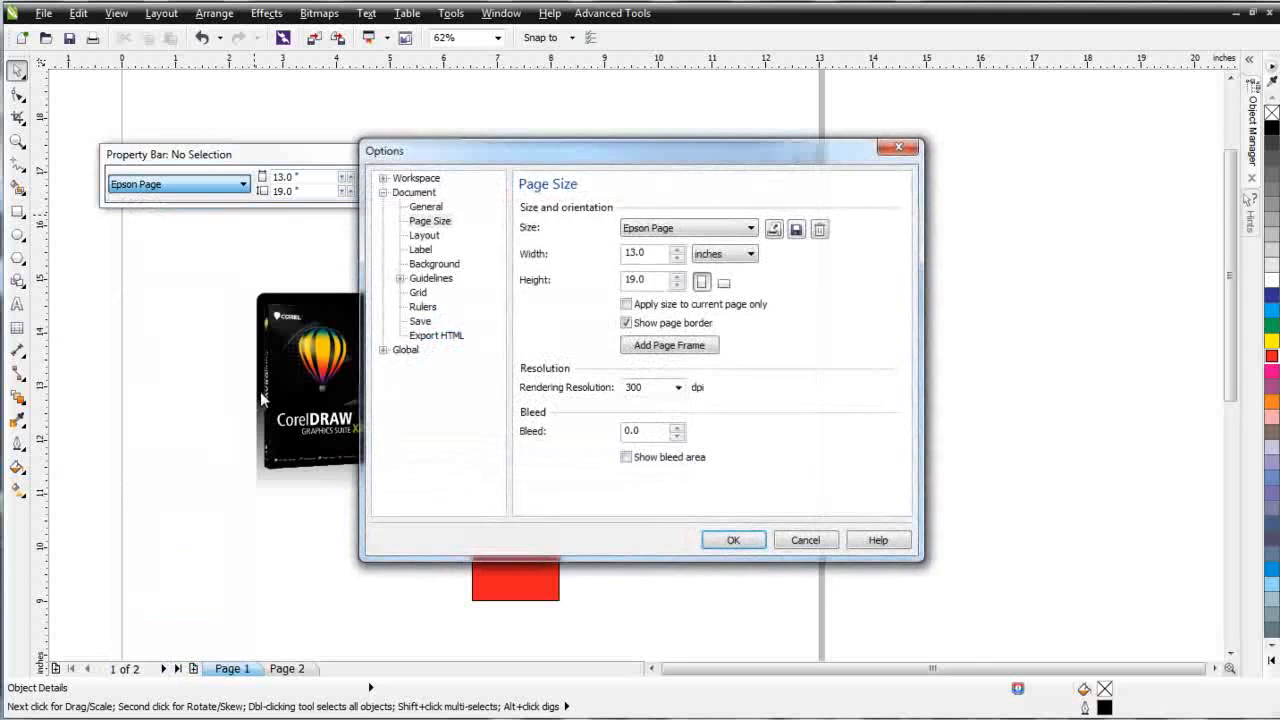
{"action": "left_click", "coordinate": [751, 229]}
{"action": "left_click", "coordinate": [753, 229]}
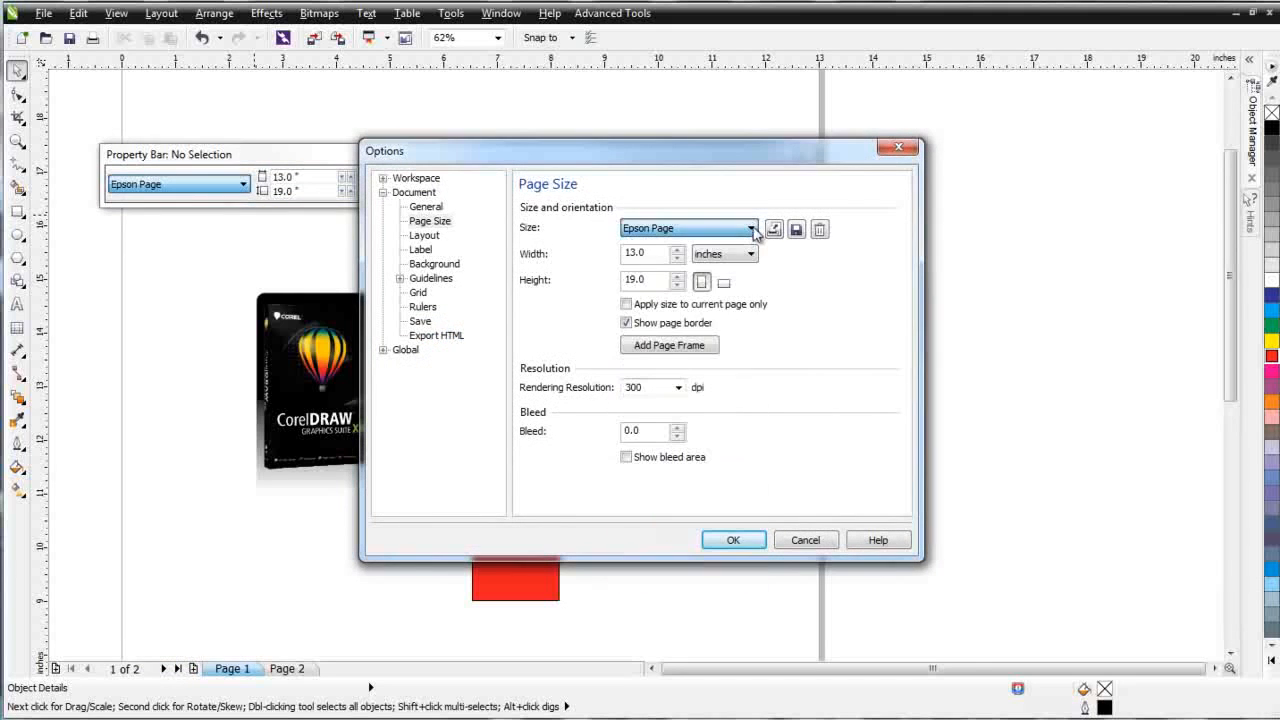
{"action": "left_click", "coordinate": [797, 230]}
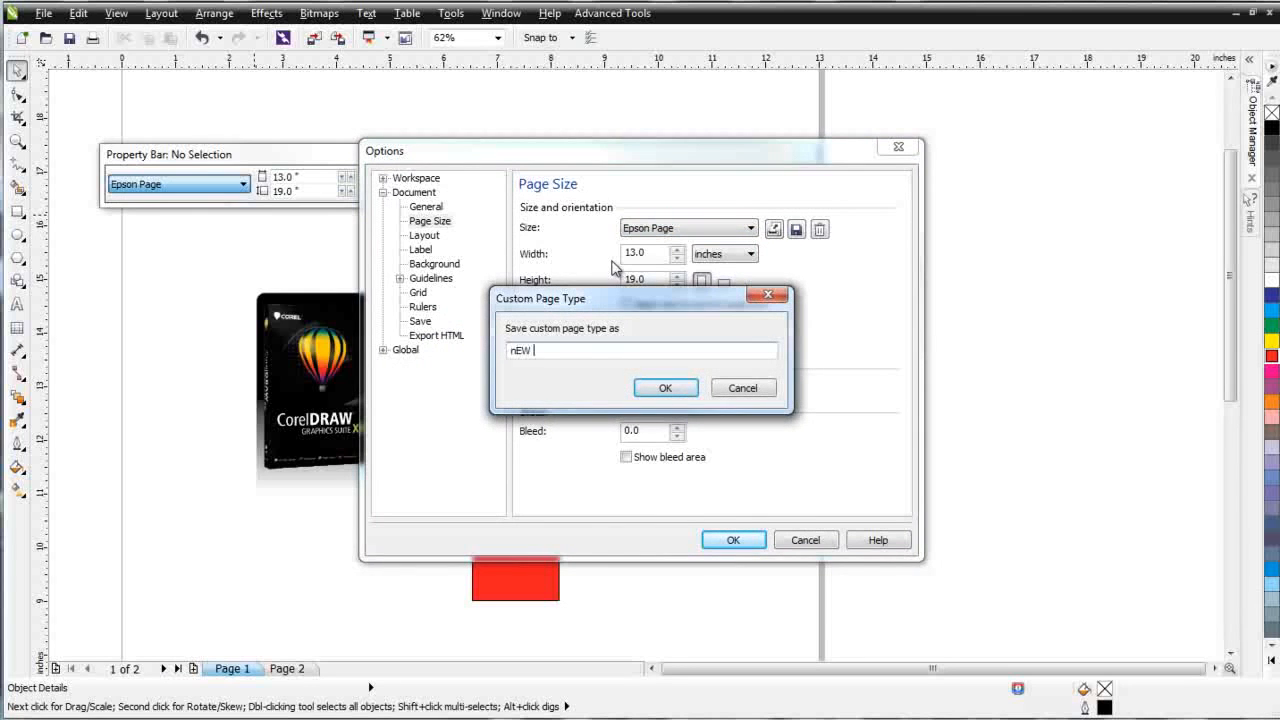
{"action": "key", "text": "BackSpace"}
{"action": "key", "text": "BackSpace"}
{"action": "key", "text": "BackSpace"}
{"action": "key", "text": "BackSpace"}
{"action": "key", "text": "BackSpace"}
{"action": "key", "text": "BackSpace"}
{"action": "key", "text": "BackSpace"}
{"action": "key", "text": "BackSpace"}
{"action": "type", "text": "\\g"}
{"action": "type", "text": "e"}
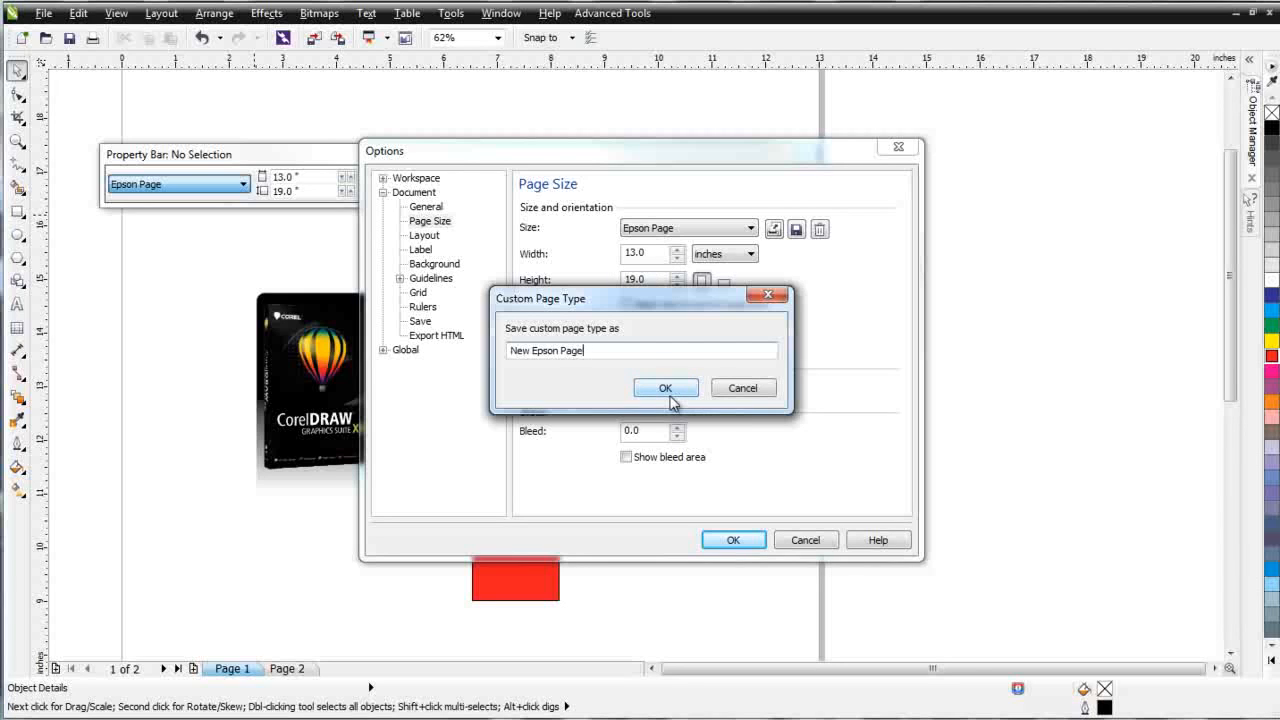
{"action": "left_click", "coordinate": [670, 393]}
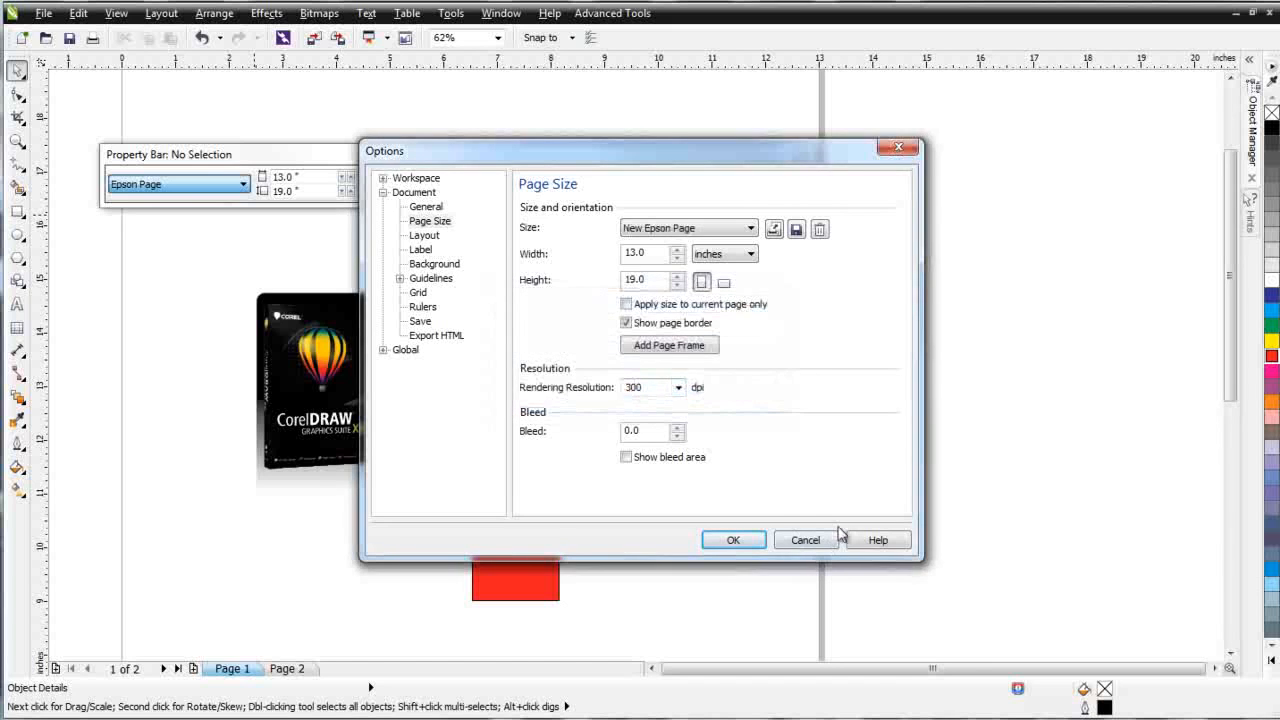
{"action": "left_click", "coordinate": [733, 540]}
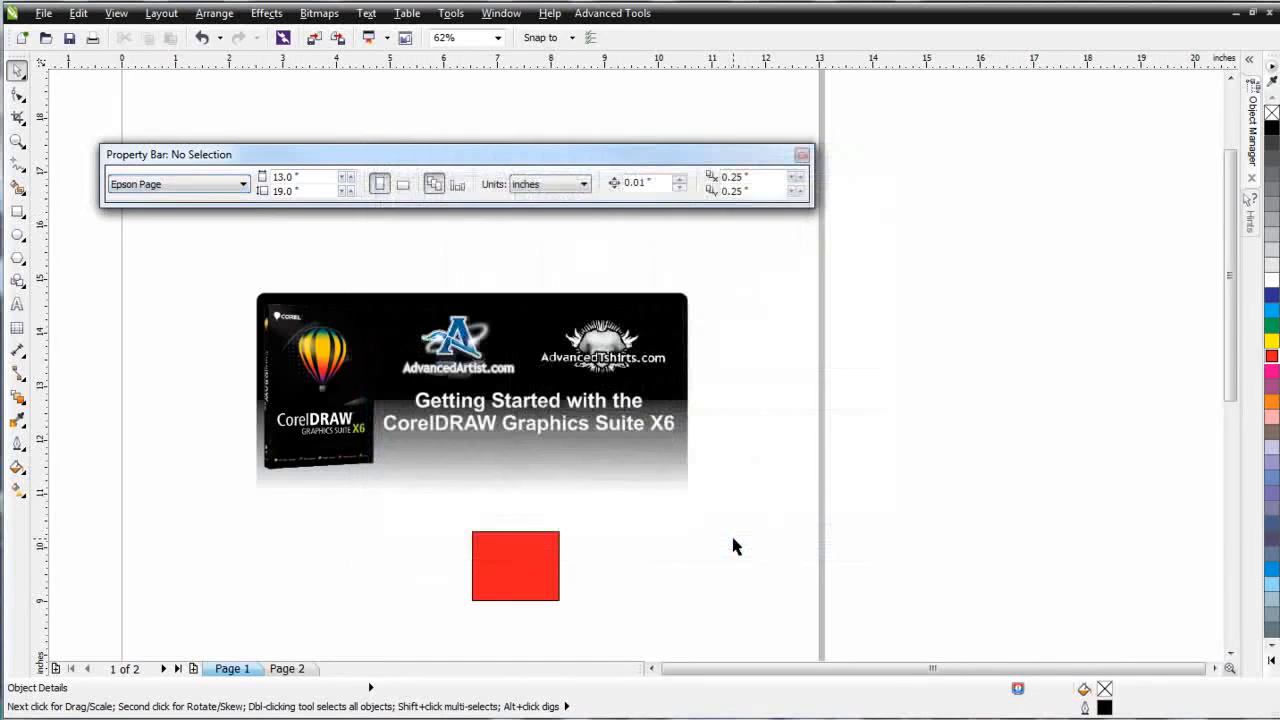
Apply the custom New Epson Page preset to the document.
{"action": "left_click", "coordinate": [242, 185]}
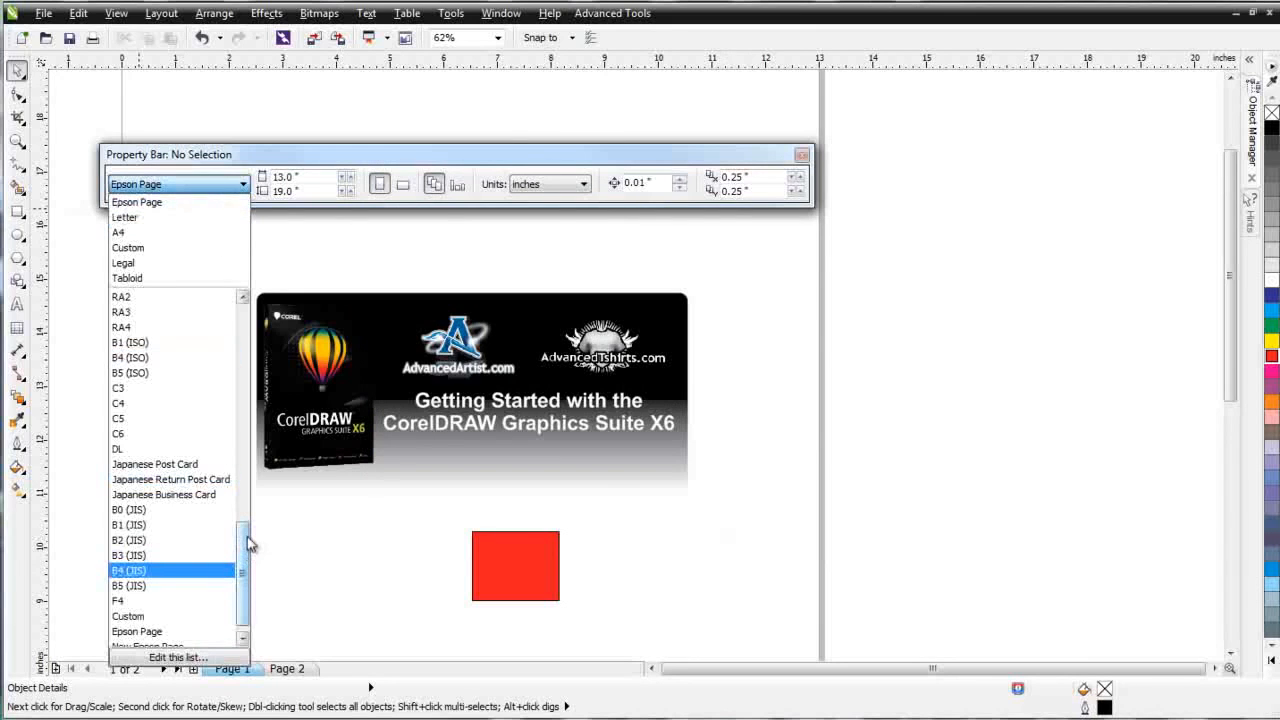
{"action": "scroll", "coordinate": [250, 543], "scroll_direction": "down", "scroll_amount": 1}
{"action": "left_click", "coordinate": [194, 633]}
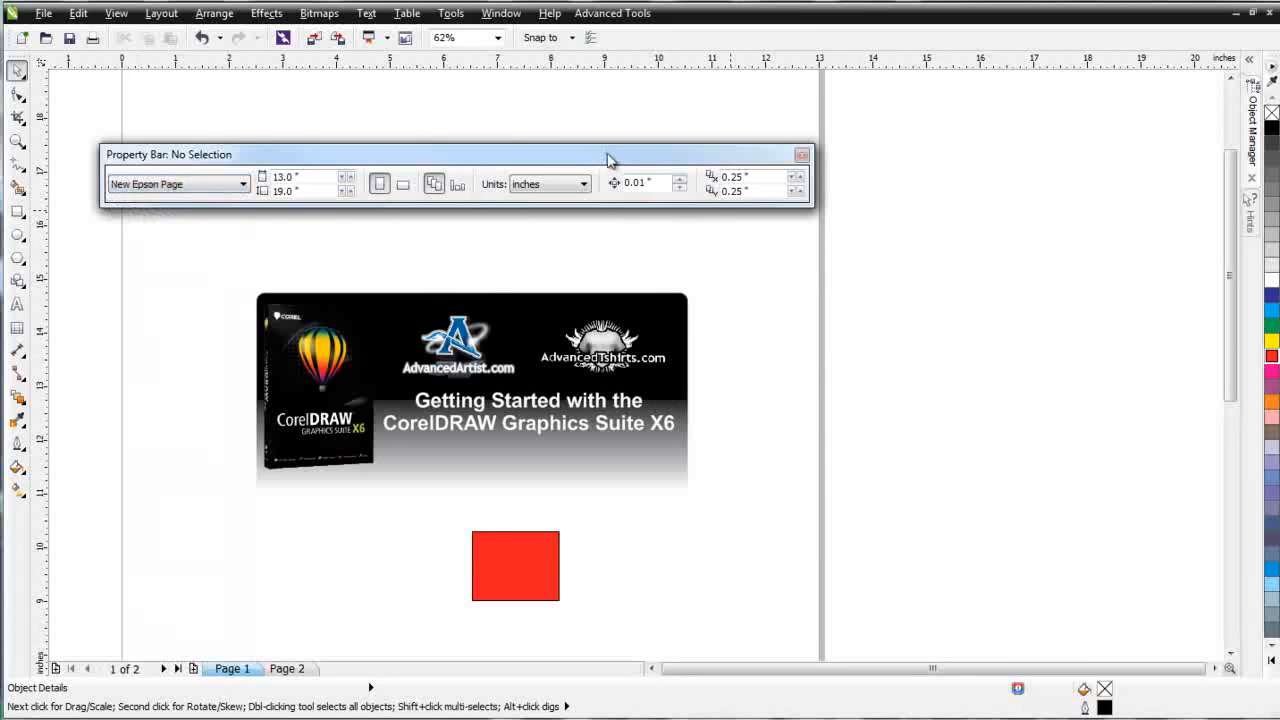
Dock the property bar in its own row beneath the standard toolbar, keeping the standard toolbar at the start of its row.
{"action": "left_click_drag", "start_coordinate": [500, 157], "coordinate": [398, 42]}
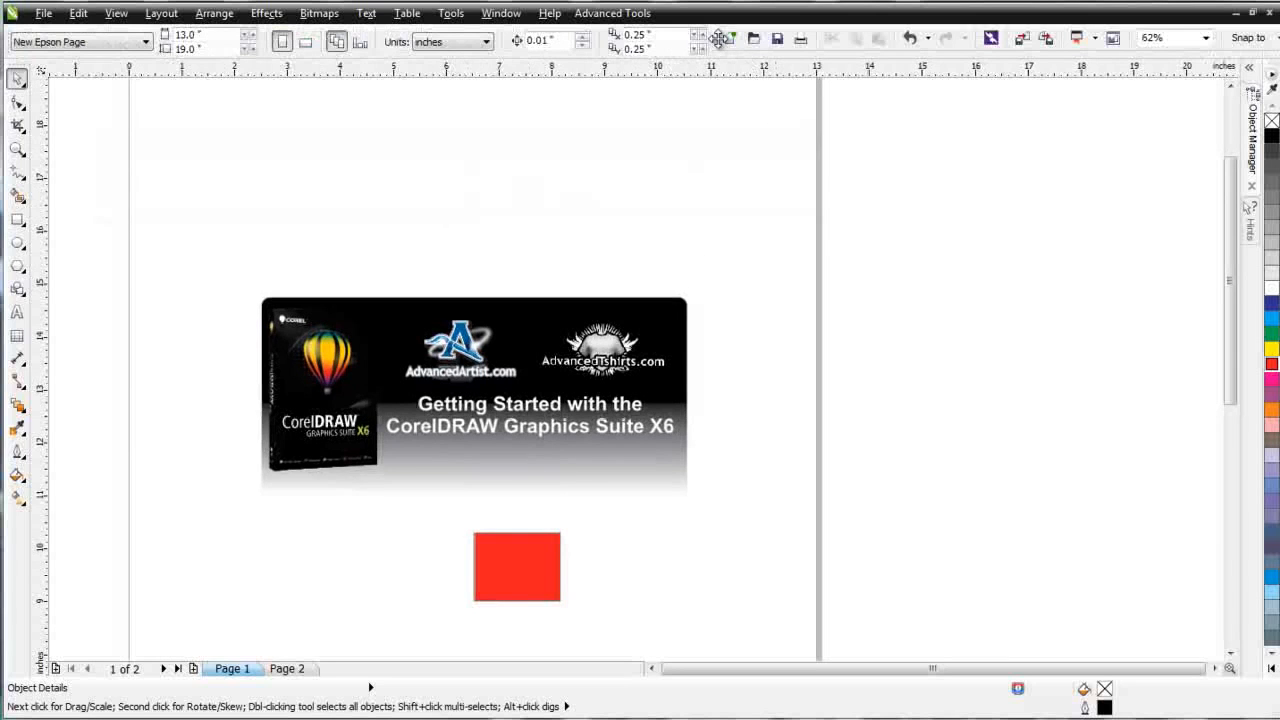
{"action": "left_click_drag", "start_coordinate": [719, 38], "coordinate": [21, 33]}
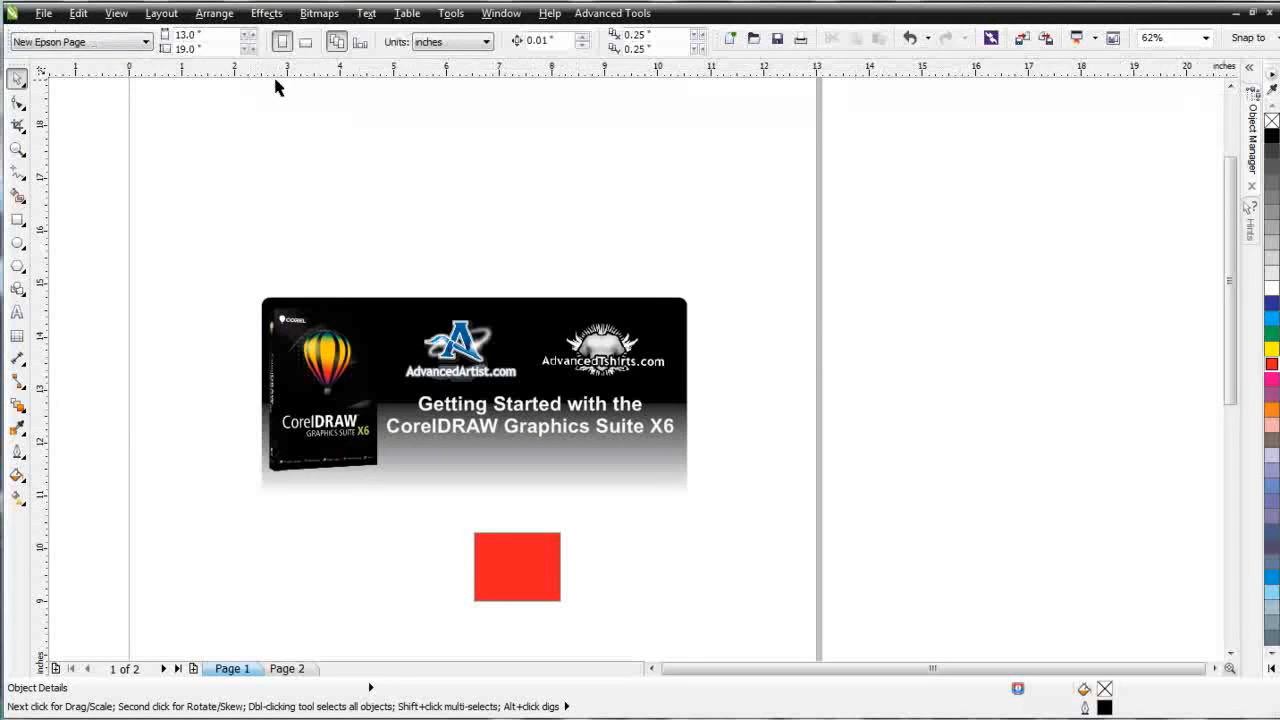
{"action": "left_click_drag", "start_coordinate": [9, 34], "coordinate": [154, 177]}
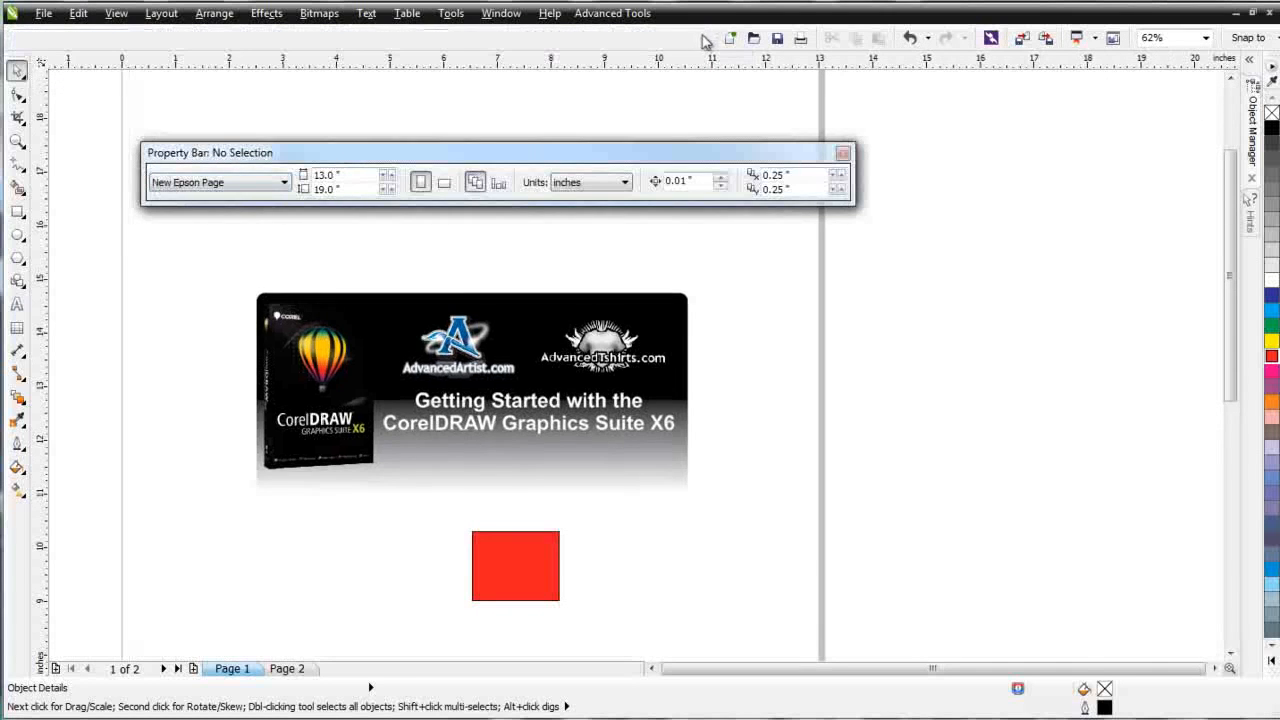
{"action": "left_click_drag", "start_coordinate": [706, 40], "coordinate": [14, 40]}
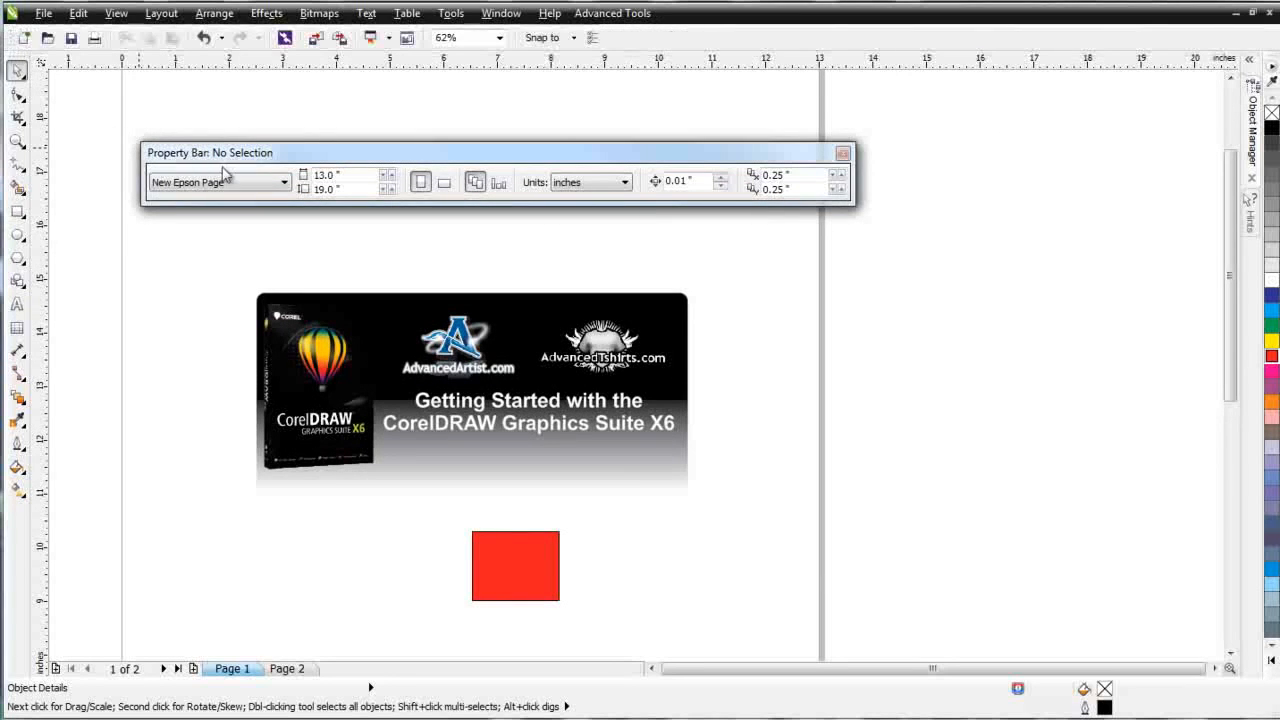
{"action": "left_click_drag", "start_coordinate": [222, 158], "coordinate": [44, 60]}
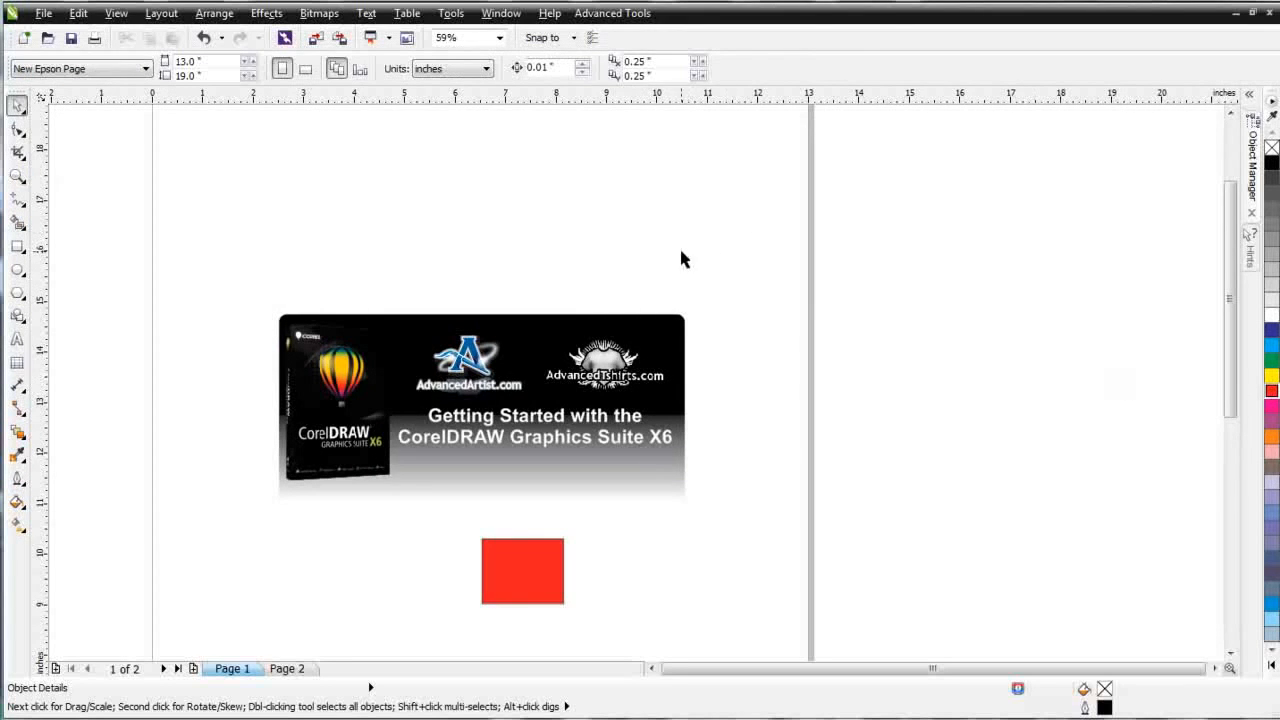
Delete the red rectangle below the banner.
{"action": "left_click", "coordinate": [536, 582]}
{"action": "key", "text": "Delete"}
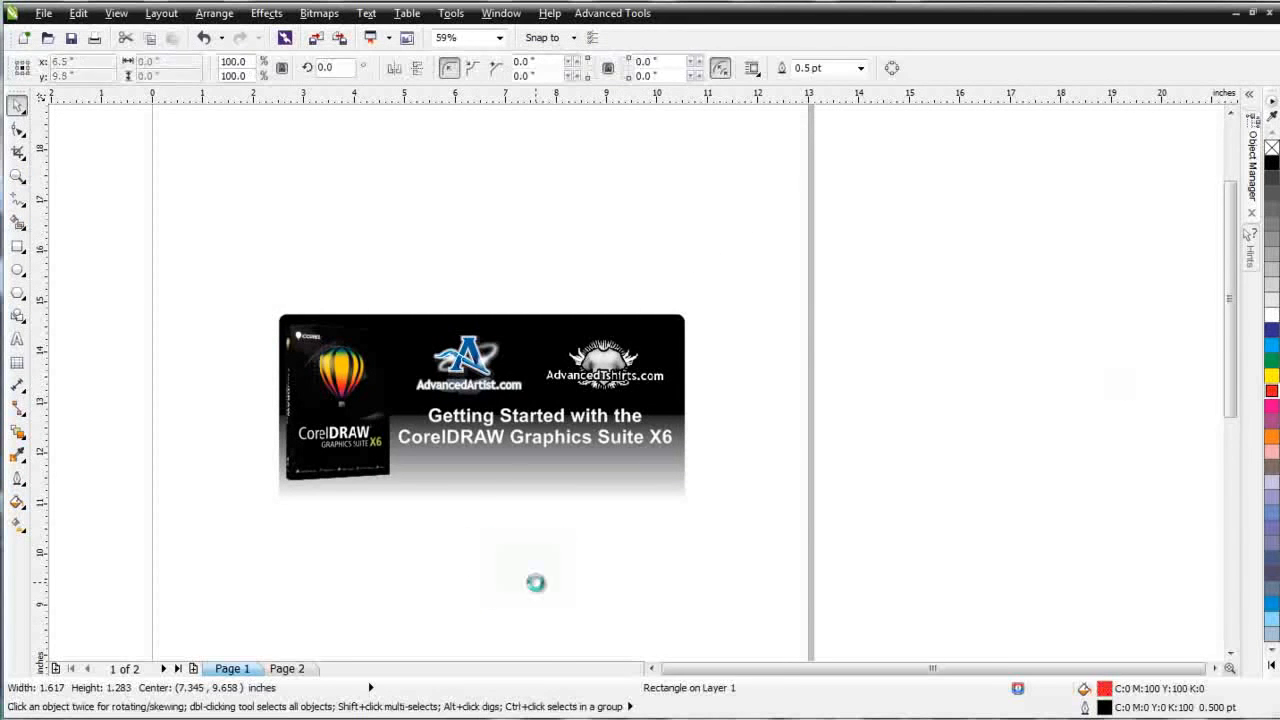
Enlarge the whole banner artwork to about 12.4 by 6.1 inches and position it across the top of the page.
{"action": "scroll", "coordinate": [587, 352], "scroll_direction": "down", "scroll_amount": 2}
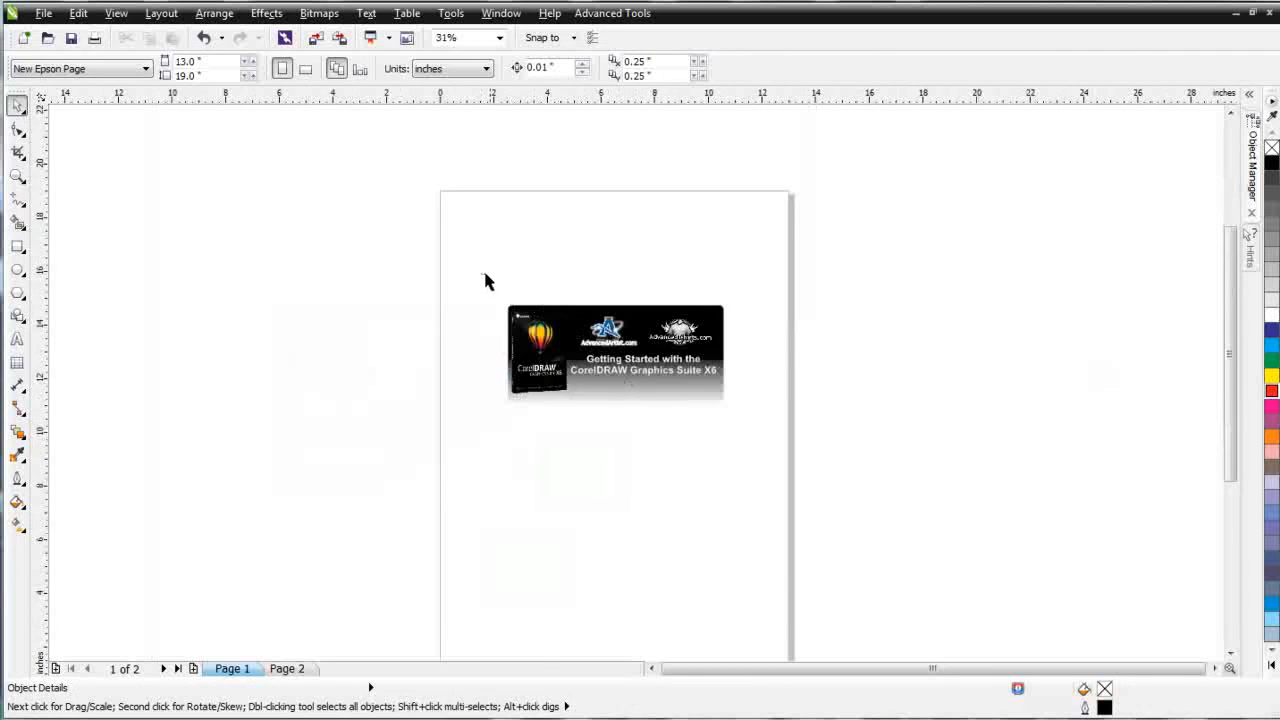
{"action": "left_click_drag", "start_coordinate": [483, 272], "coordinate": [790, 484]}
{"action": "left_click_drag", "start_coordinate": [501, 298], "coordinate": [438, 268]}
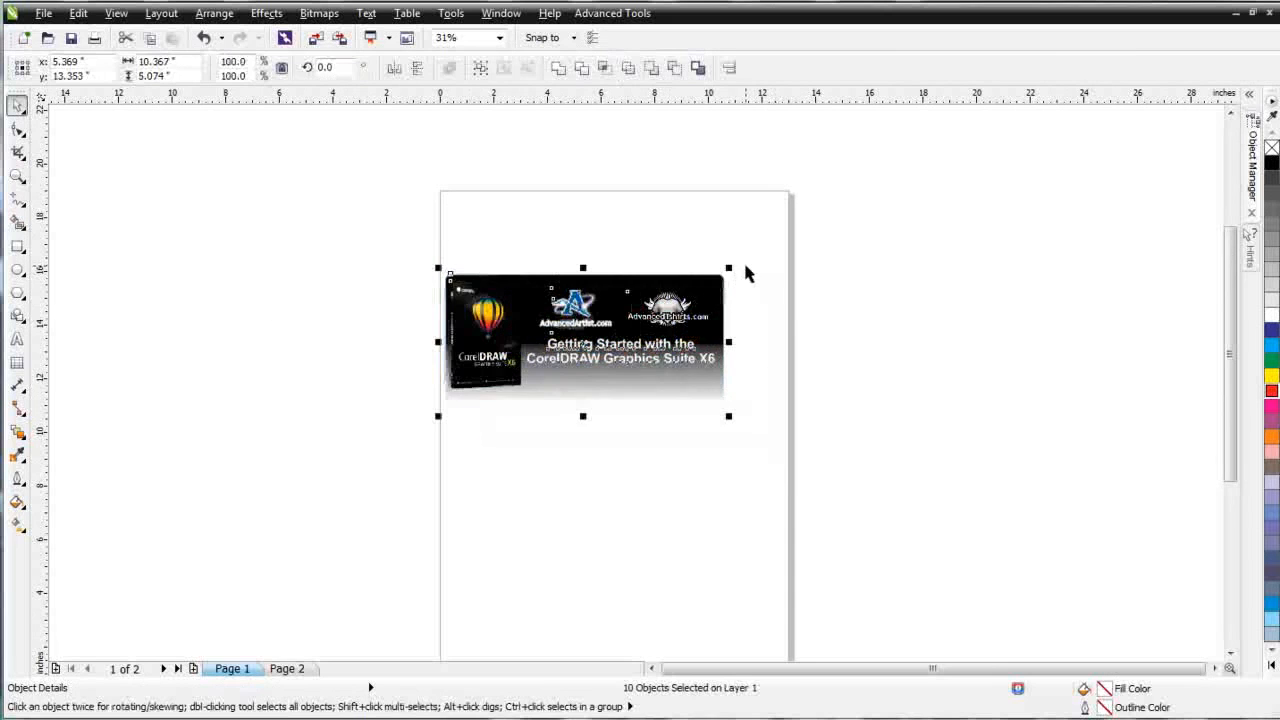
{"action": "left_click_drag", "start_coordinate": [729, 268], "coordinate": [783, 236]}
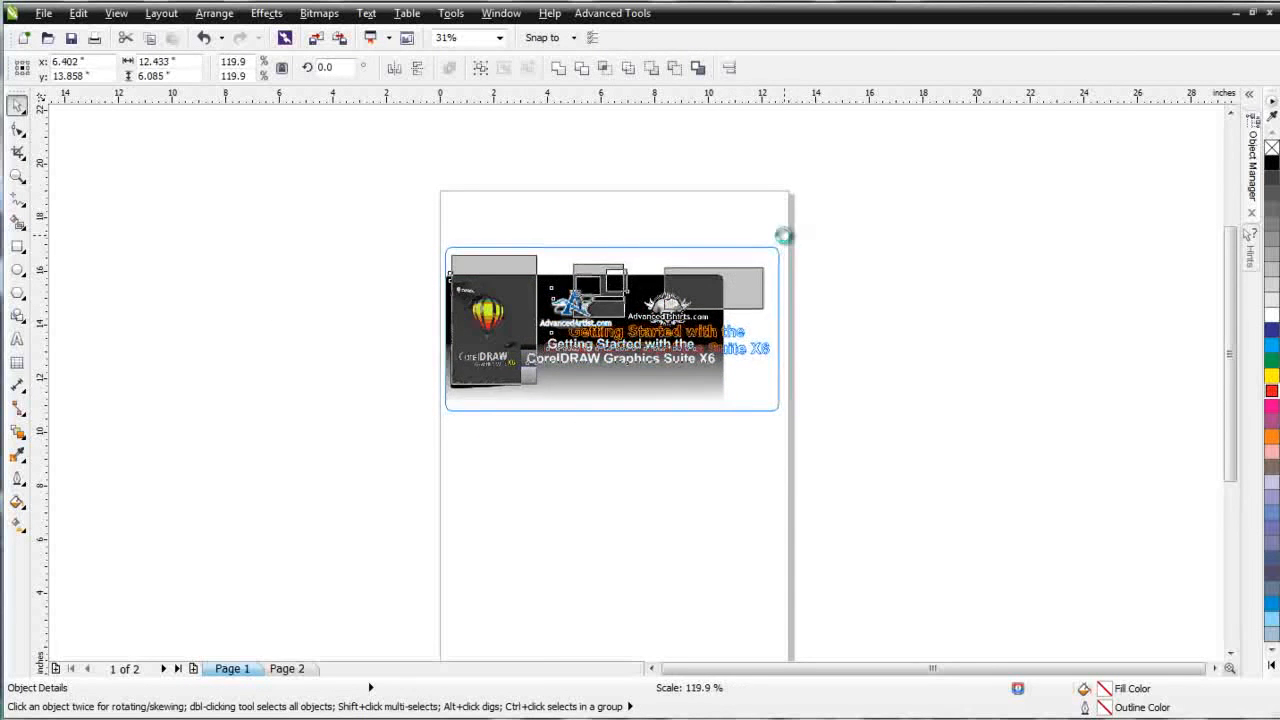
{"action": "left_click_drag", "start_coordinate": [616, 329], "coordinate": [620, 279]}
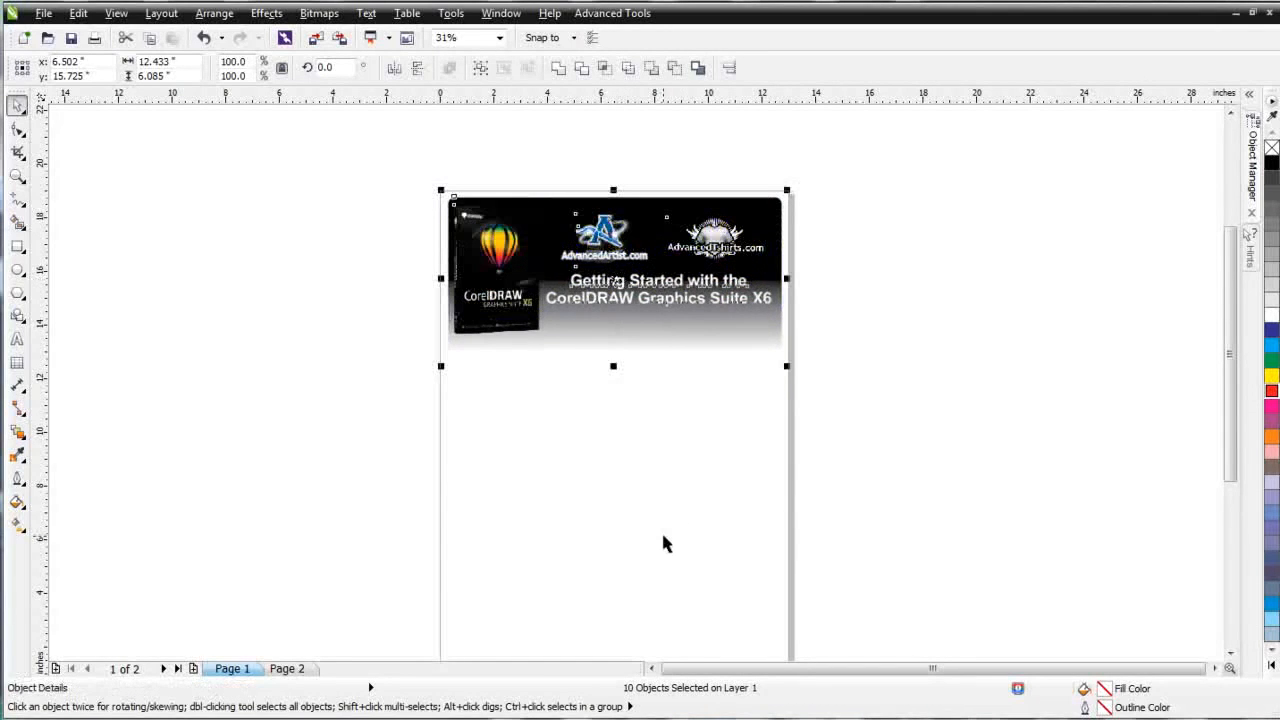